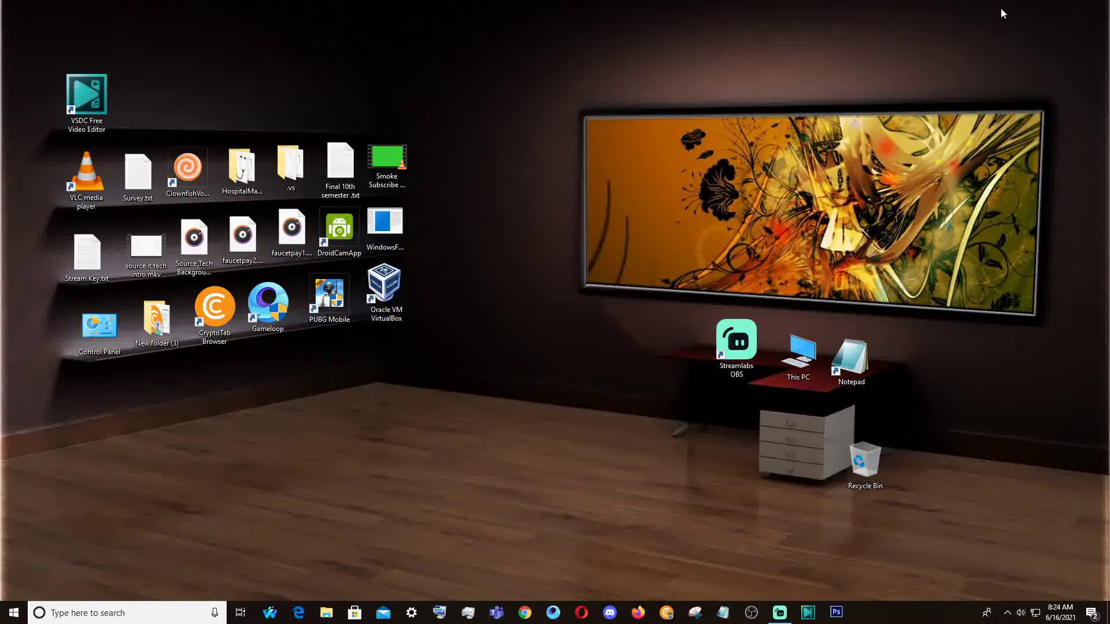
{"action": "right_click", "coordinate": [556, 259]}
{"action": "left_click", "coordinate": [587, 289]}
{"action": "left_click", "coordinate": [3, 619]}
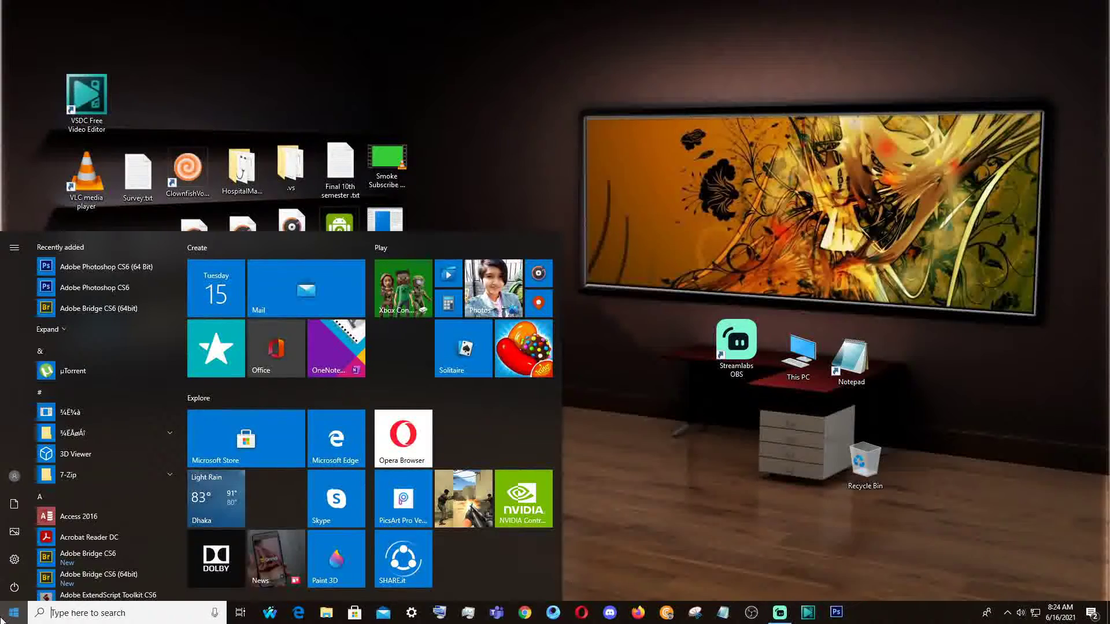
{"action": "type", "text": "R"}
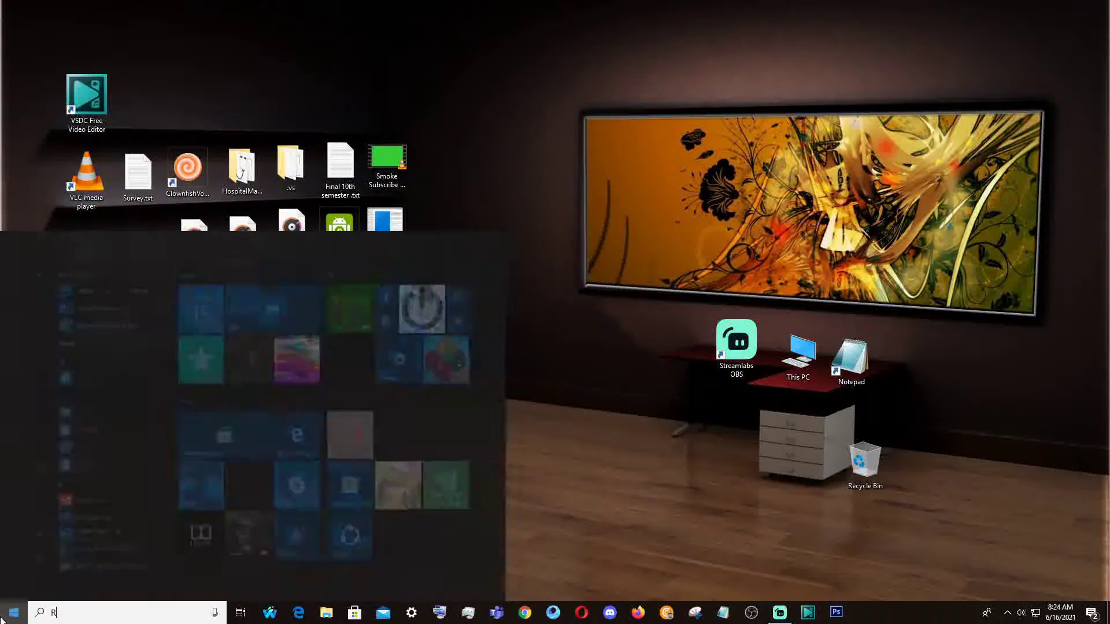
{"action": "type", "text": "un"}
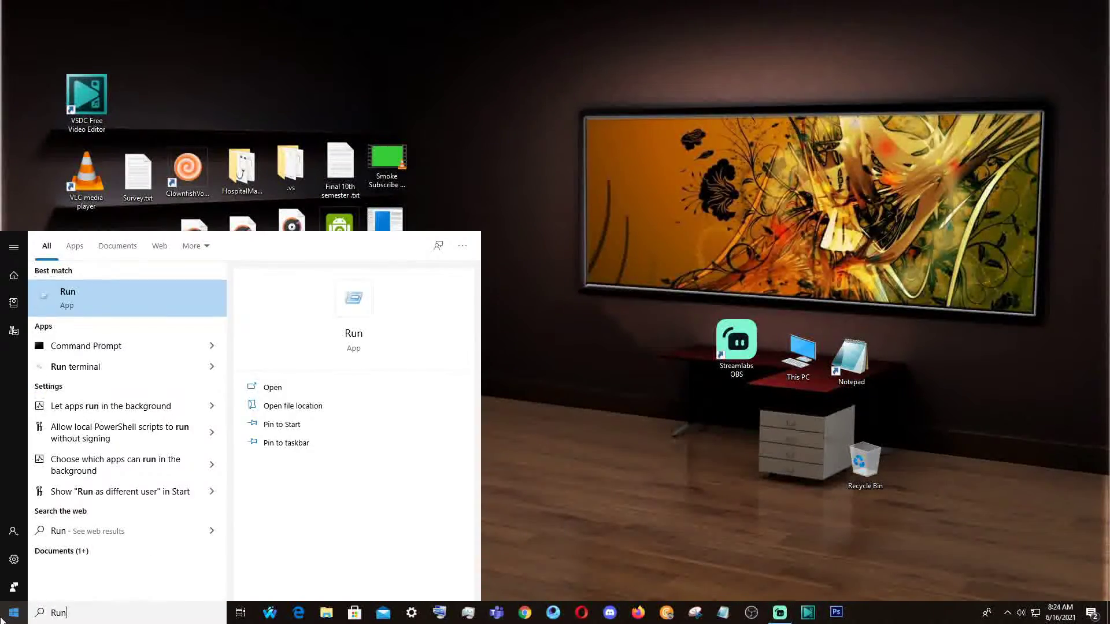
{"action": "left_click", "coordinate": [61, 294]}
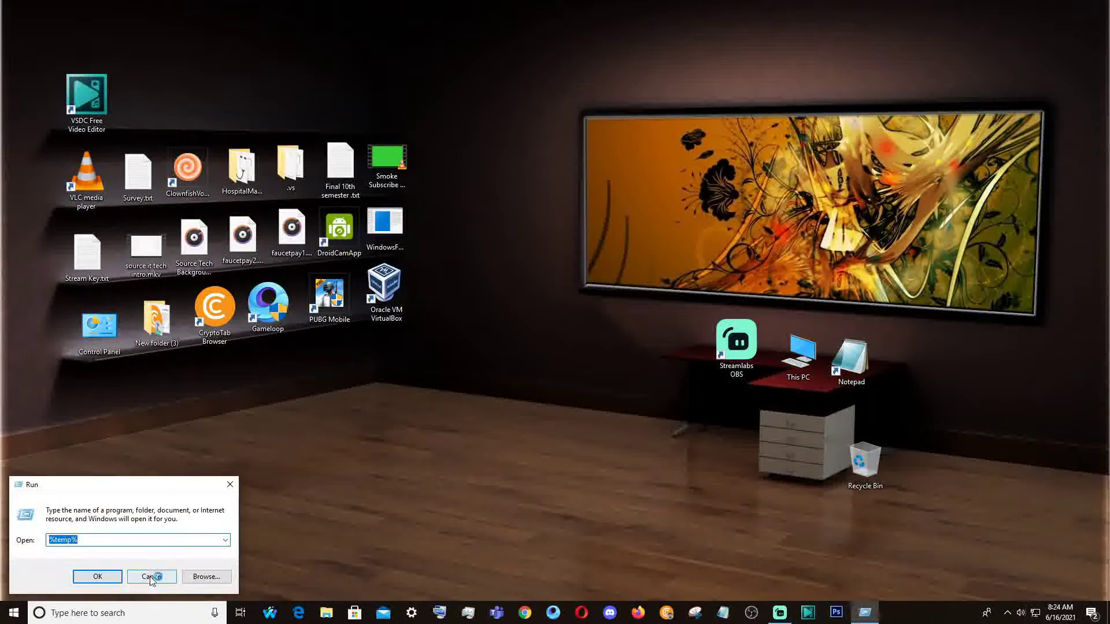
{"action": "left_click", "coordinate": [233, 488]}
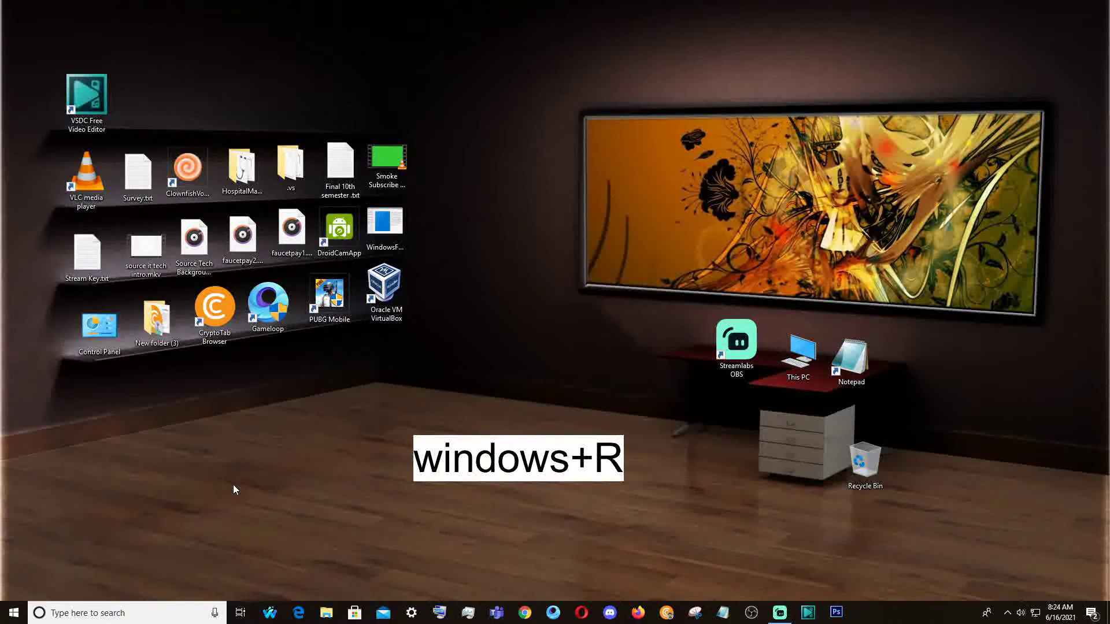
Open the user account's Temp folder by running %temp% from the Run dialog
{"action": "key", "text": "super+r"}
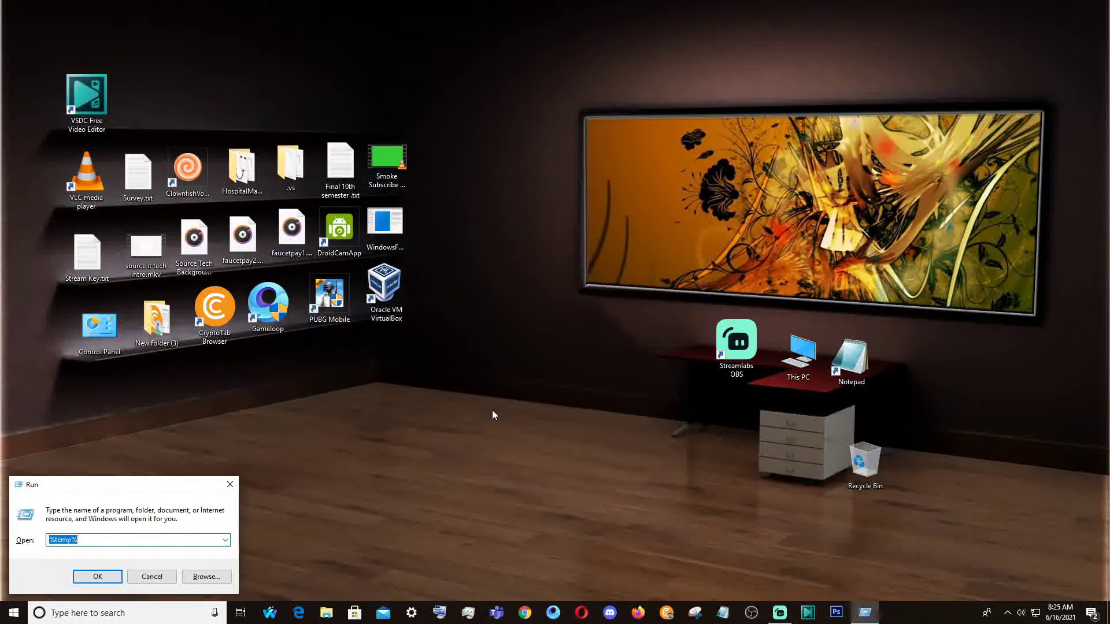
{"action": "left_click", "coordinate": [226, 541]}
{"action": "left_click", "coordinate": [226, 541]}
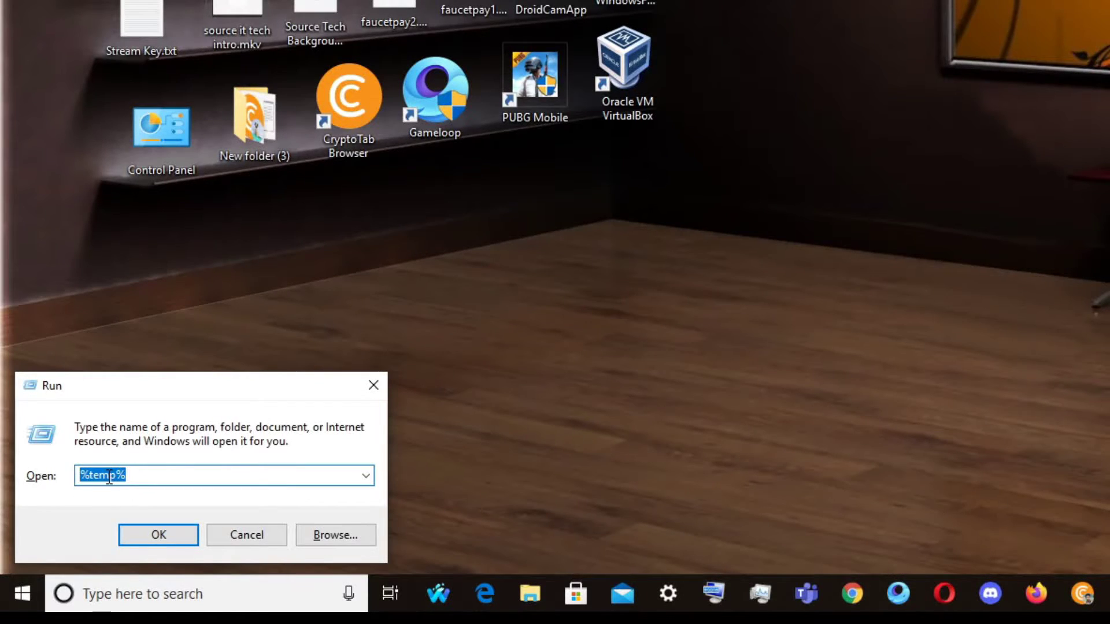
{"action": "left_click", "coordinate": [161, 535]}
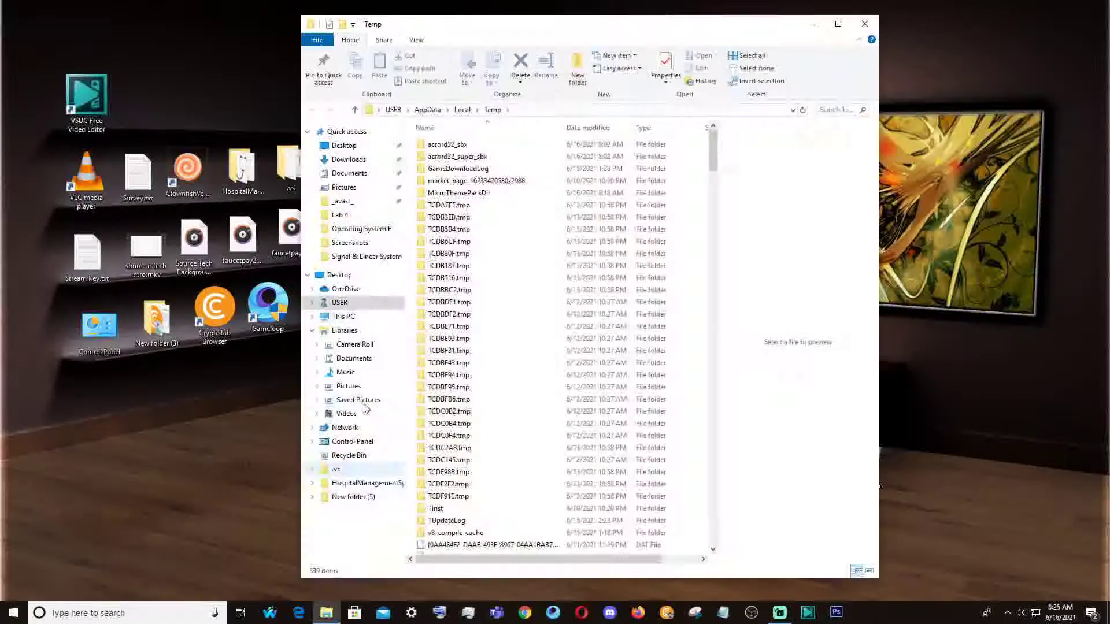
Delete all items in the user's Temp folder, skipping every file that is in use
{"action": "scroll", "coordinate": [513, 366], "scroll_direction": "down", "scroll_amount": 12}
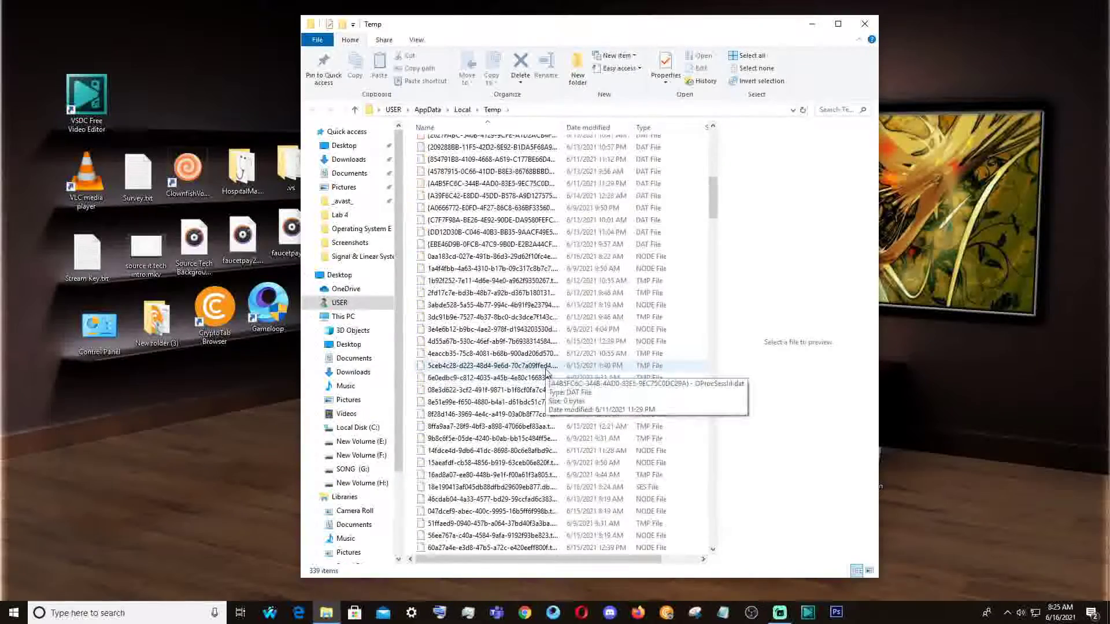
{"action": "scroll", "coordinate": [549, 396], "scroll_direction": "up", "scroll_amount": 9}
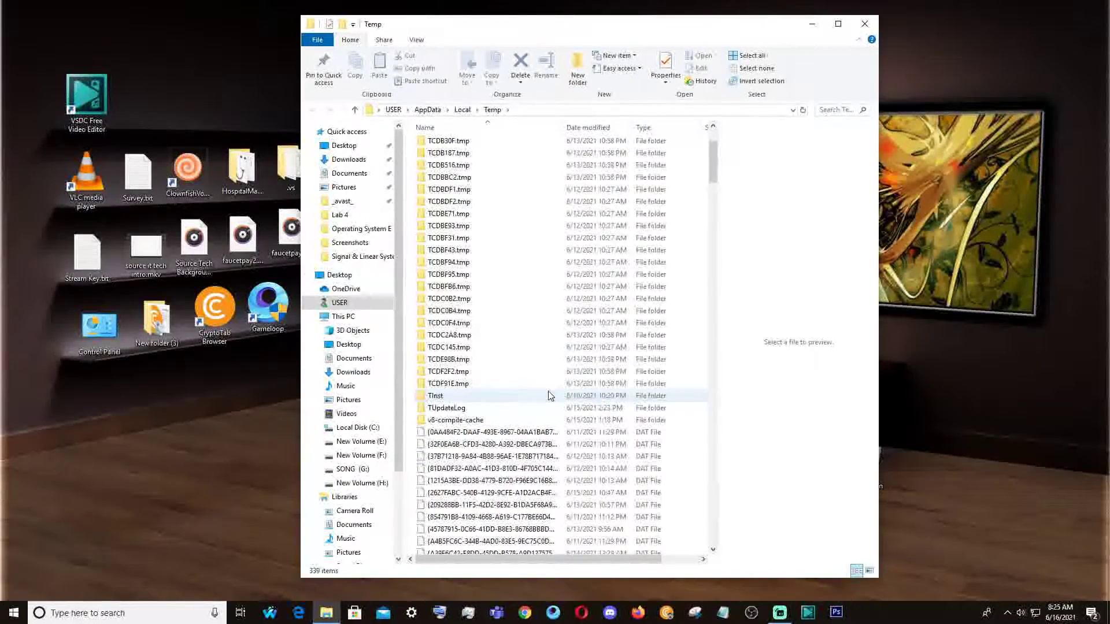
{"action": "key", "text": "ctrl+a"}
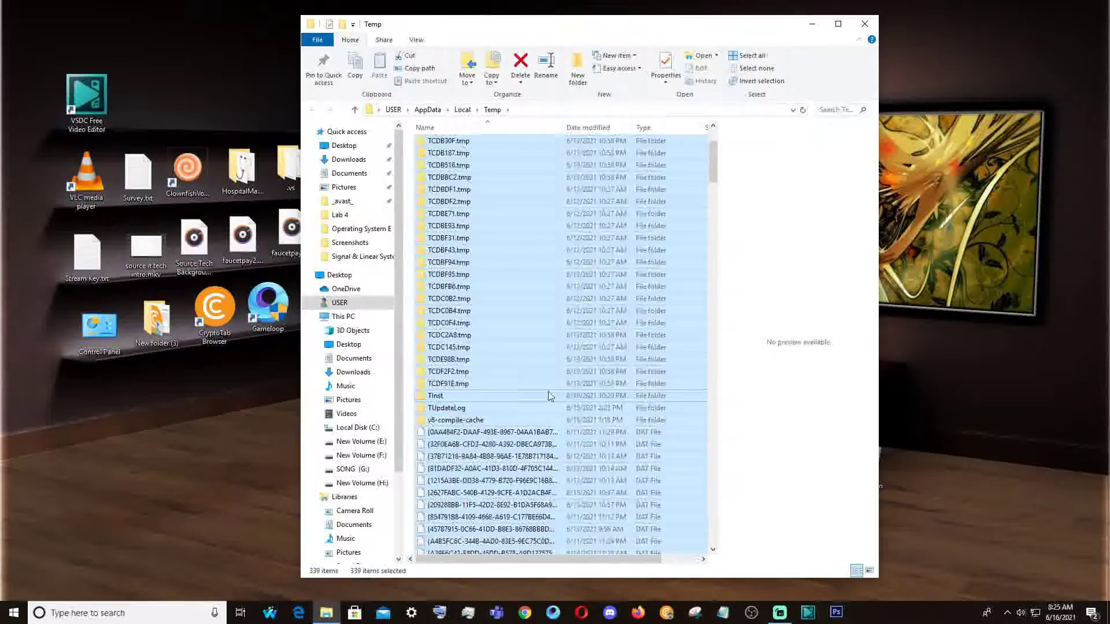
{"action": "key", "text": "Delete"}
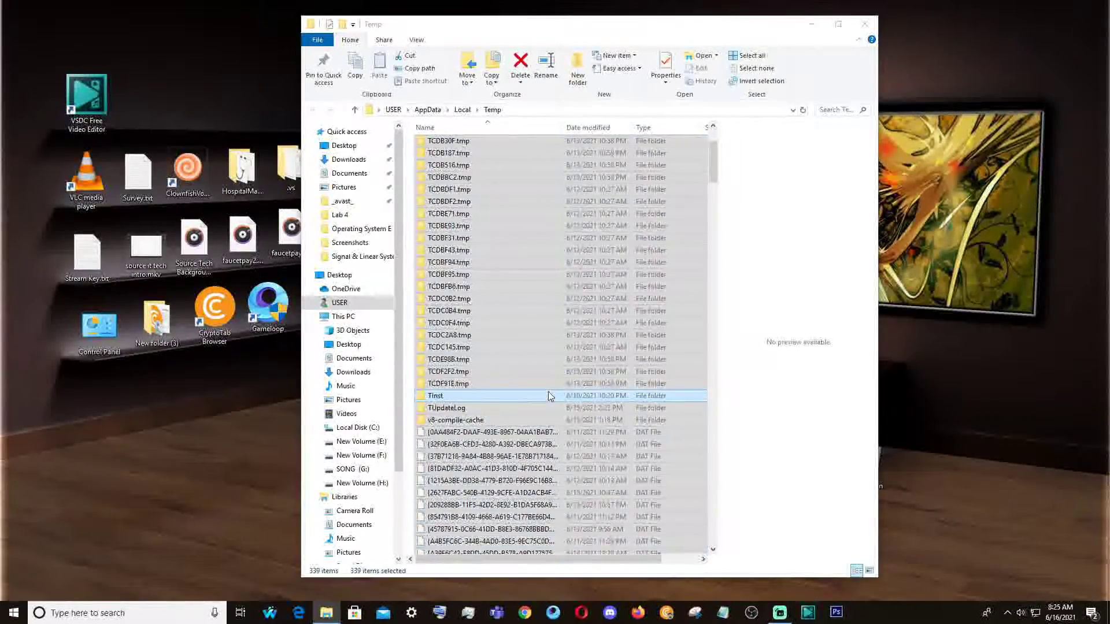
{"action": "left_click", "coordinate": [162, 250]}
{"action": "left_click", "coordinate": [248, 268]}
{"action": "left_click", "coordinate": [283, 272]}
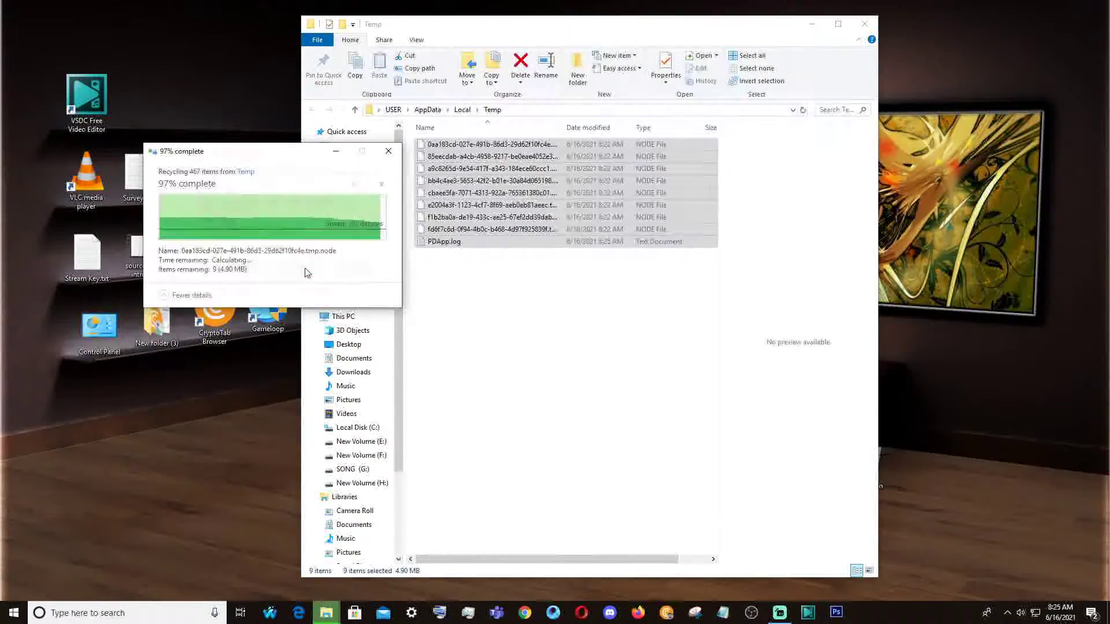
{"action": "left_click", "coordinate": [305, 271]}
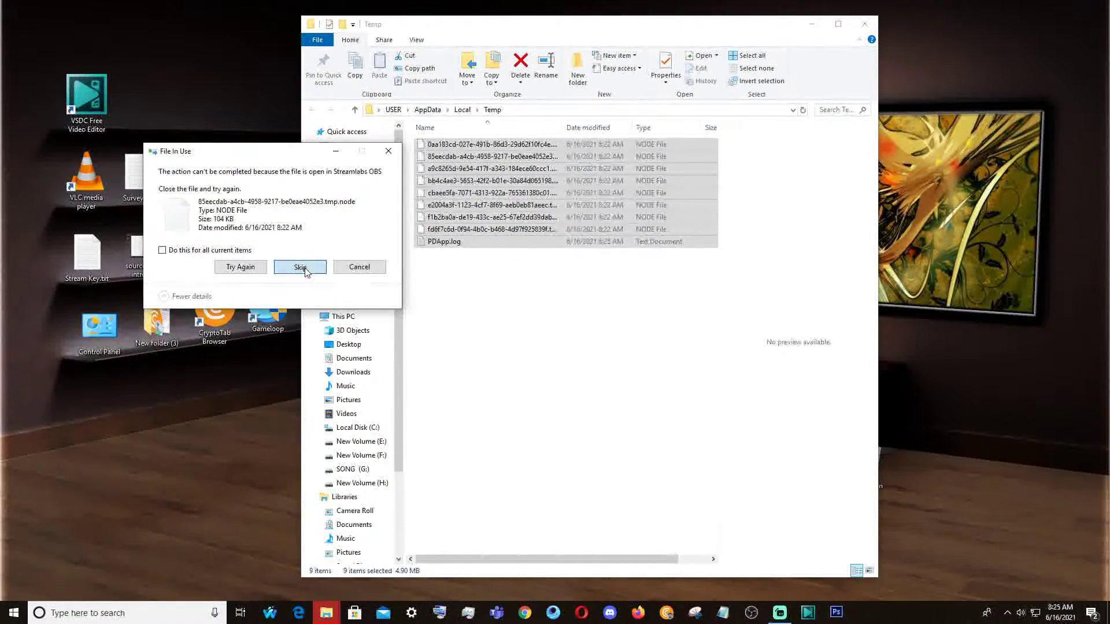
{"action": "left_click", "coordinate": [163, 251]}
{"action": "left_click", "coordinate": [299, 269]}
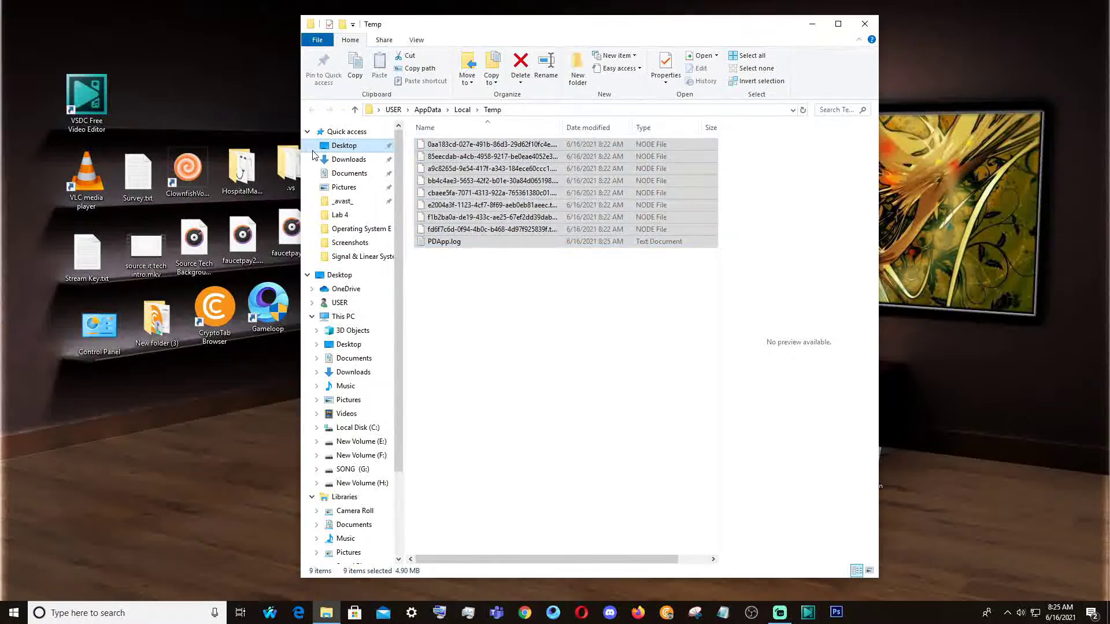
Close the user's Temp folder window and refresh the desktop
{"action": "left_click", "coordinate": [860, 24]}
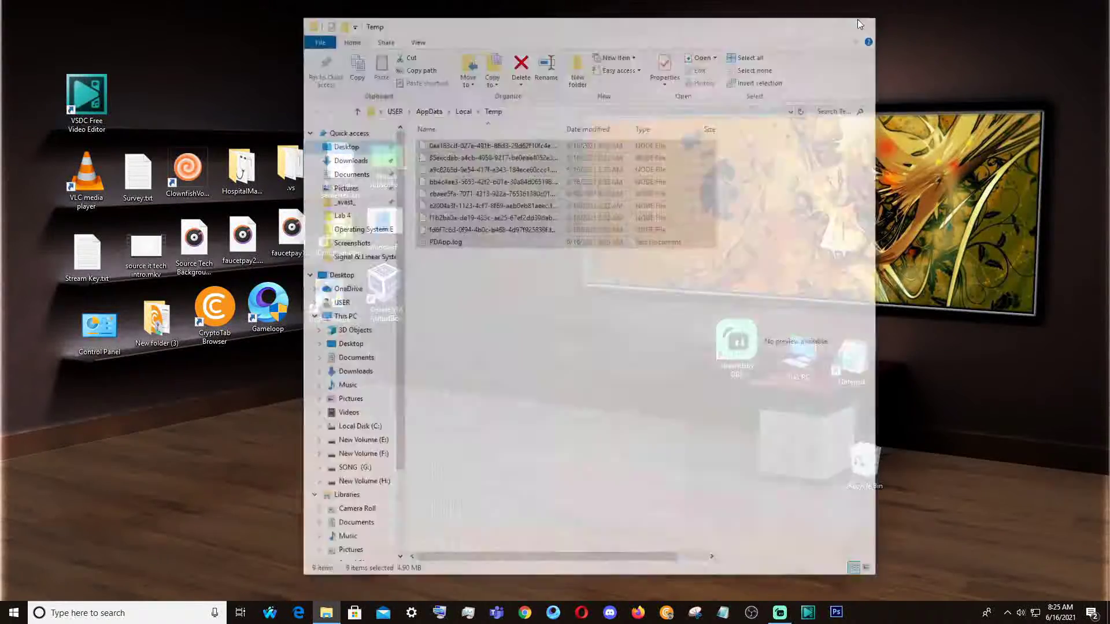
{"action": "right_click", "coordinate": [478, 225]}
{"action": "left_click", "coordinate": [514, 261]}
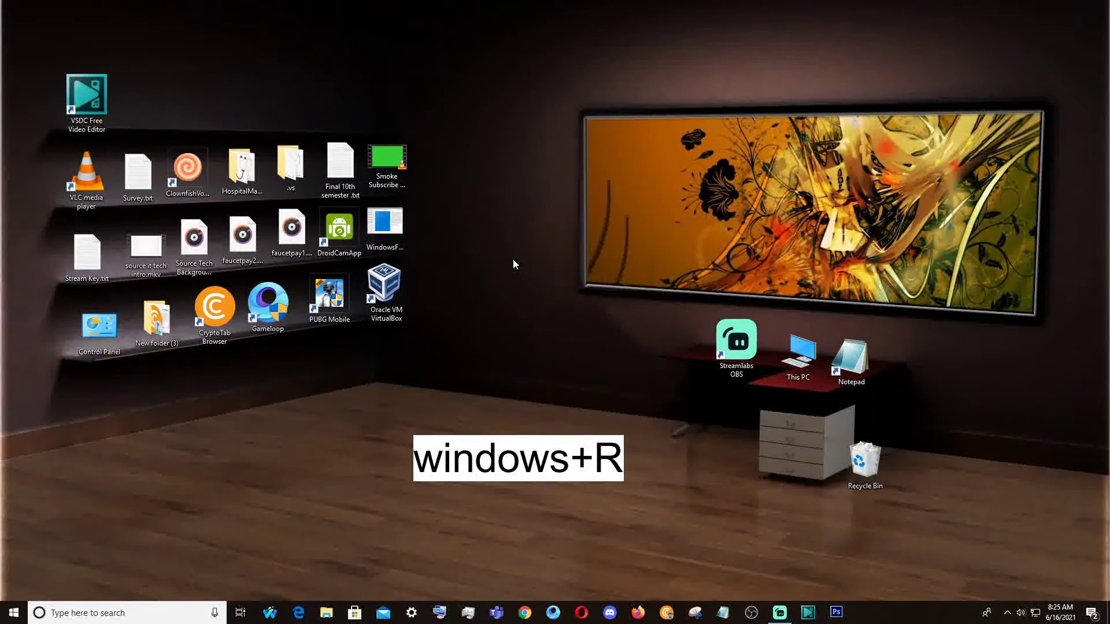
Run recent from the Run dialog and delete all shortcuts in the Recent folder
{"action": "key", "text": "super+r"}
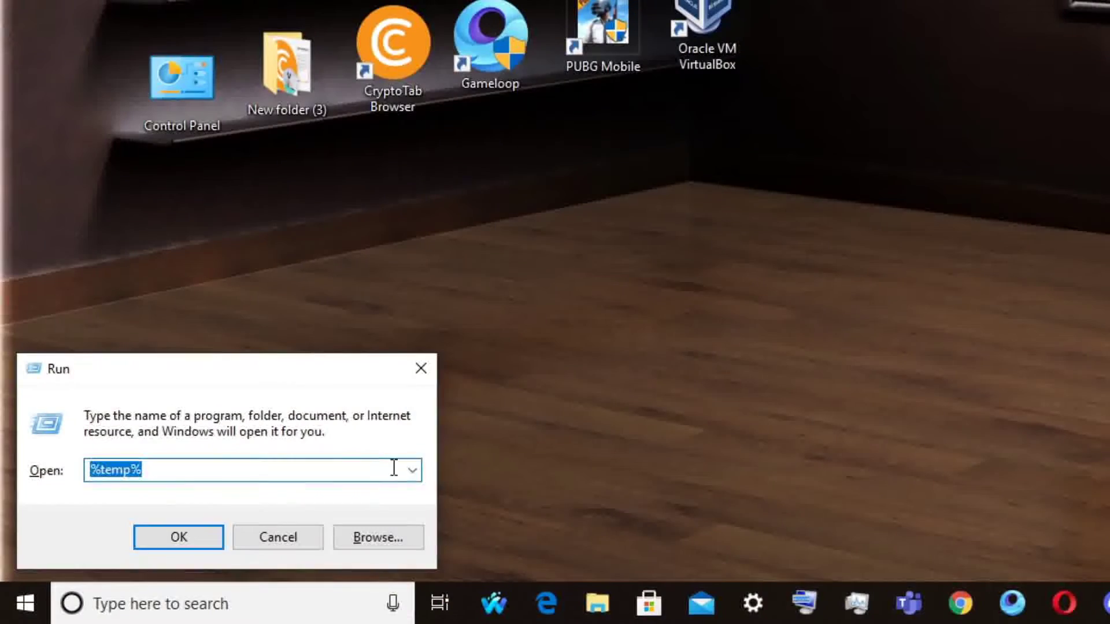
{"action": "left_click", "coordinate": [411, 467]}
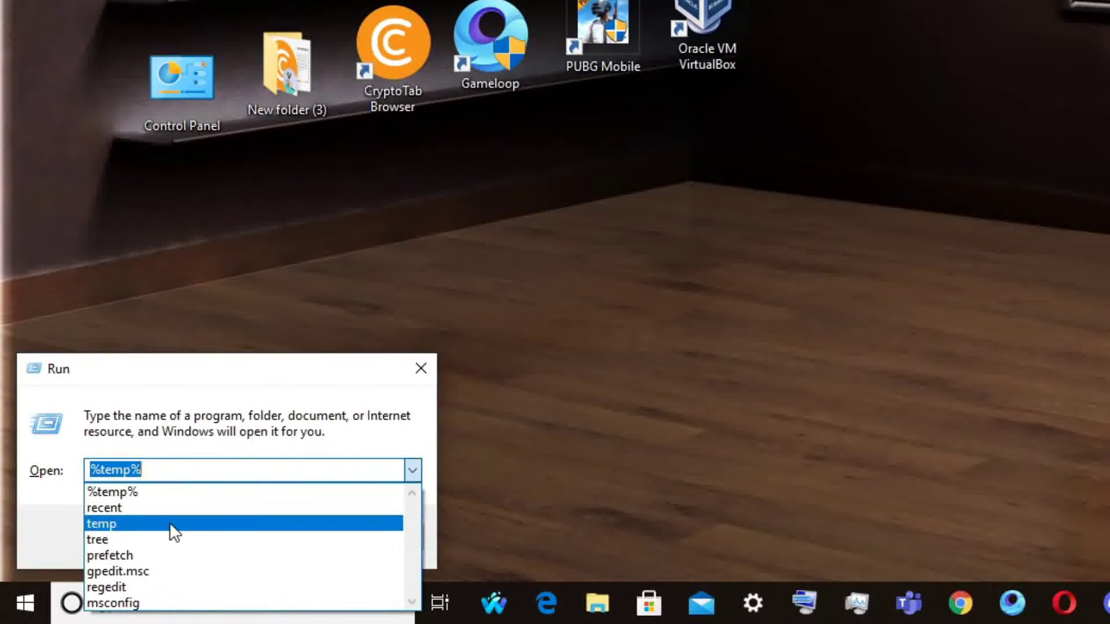
{"action": "left_click", "coordinate": [131, 506]}
{"action": "left_click", "coordinate": [177, 537]}
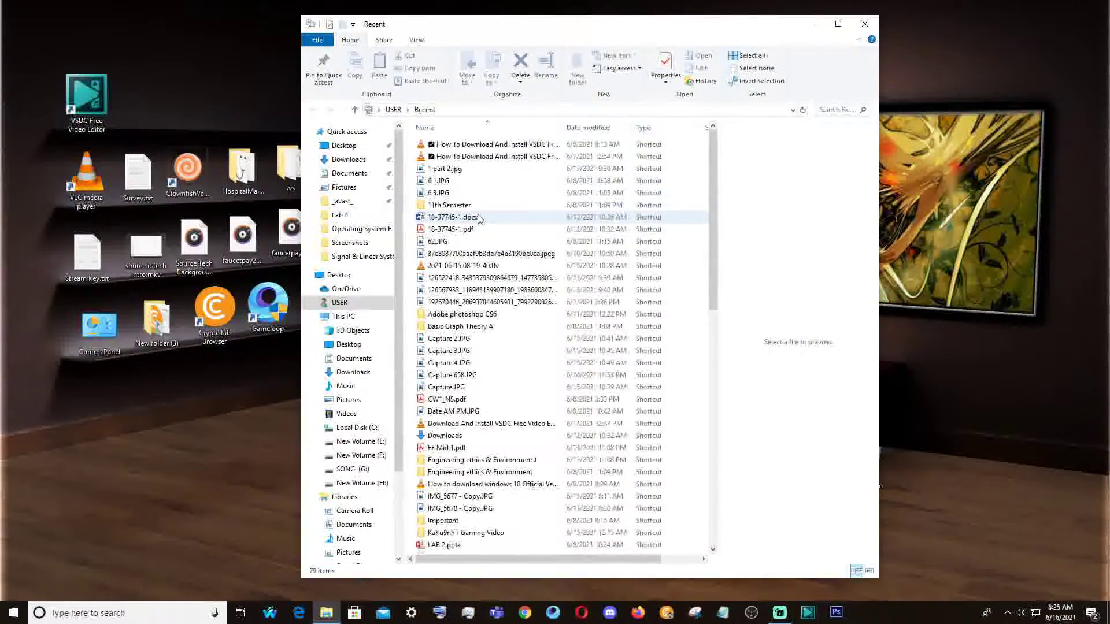
{"action": "key", "text": "ctrl+a"}
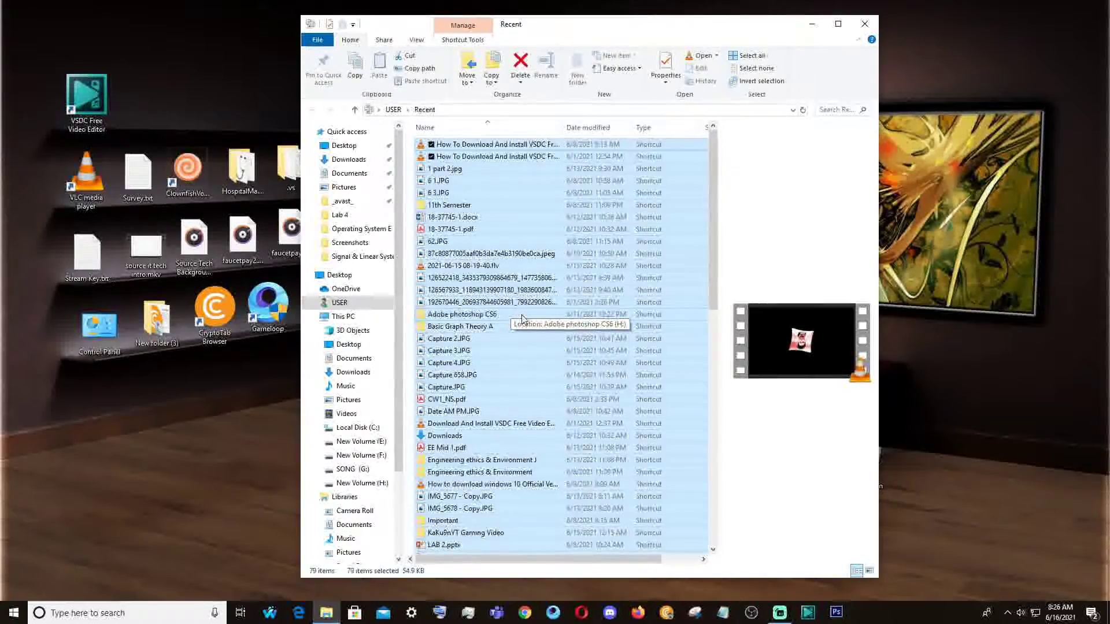
{"action": "key", "text": "Delete"}
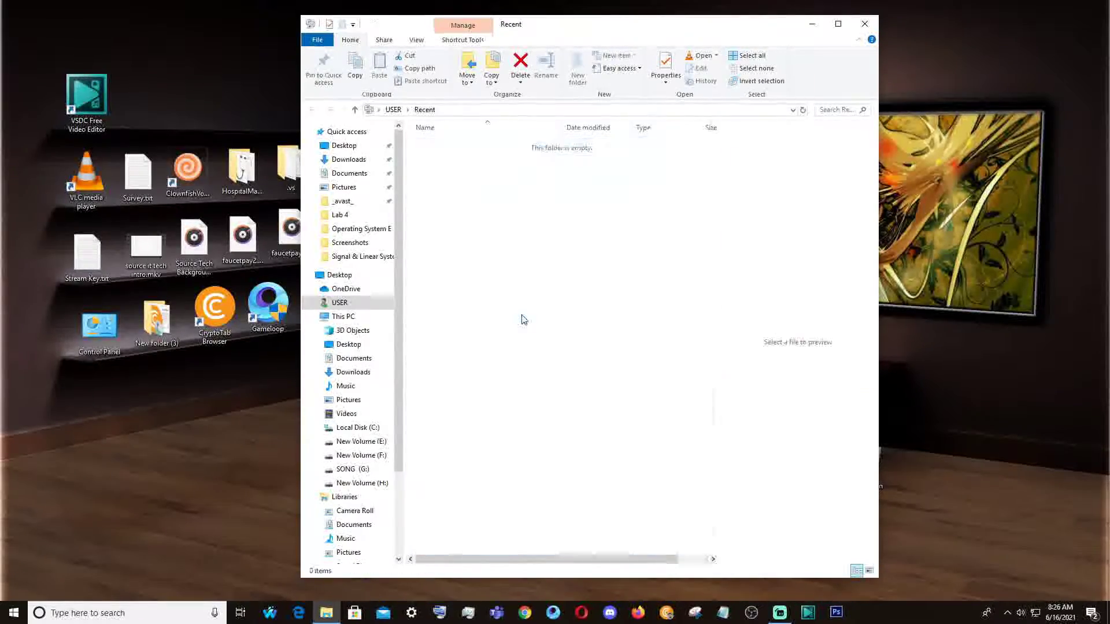
Close the Recent folder window and refresh the desktop
{"action": "left_click", "coordinate": [867, 26]}
{"action": "right_click", "coordinate": [516, 236]}
{"action": "left_click", "coordinate": [556, 265]}
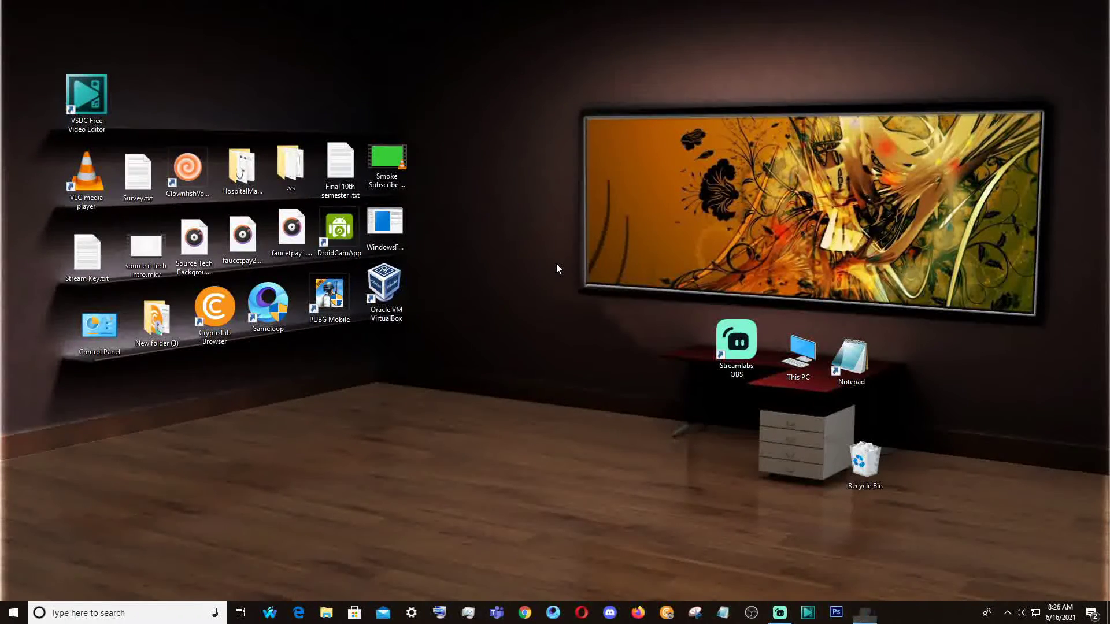
Open the Windows Temp folder by running temp from the Run dialog
{"action": "key", "text": "super+r"}
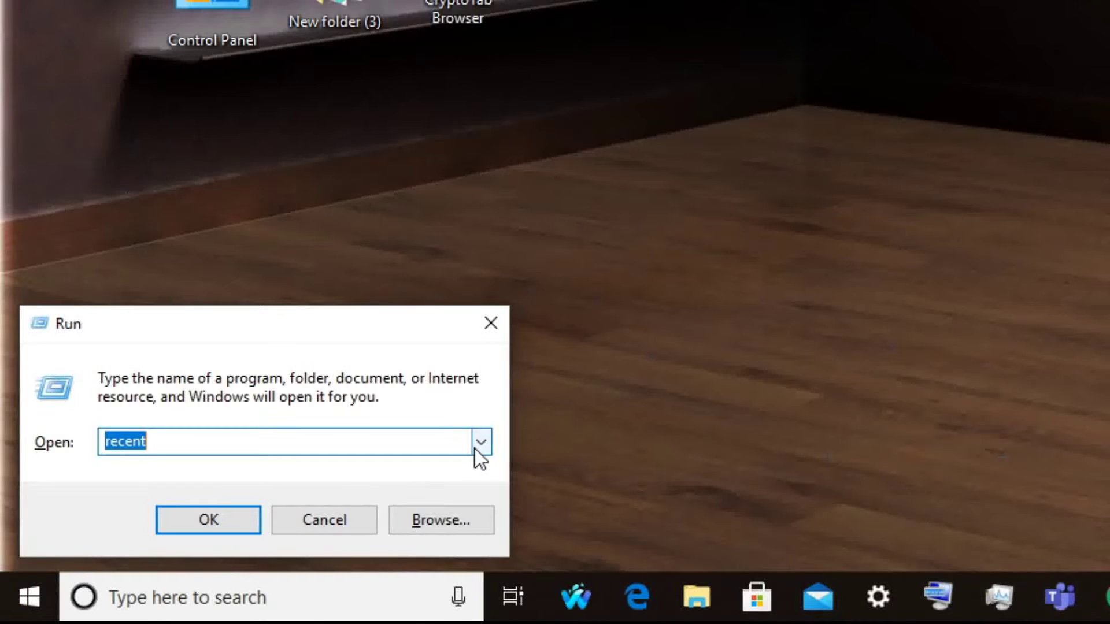
{"action": "left_click", "coordinate": [224, 541]}
{"action": "left_click", "coordinate": [144, 510]}
{"action": "left_click", "coordinate": [211, 519]}
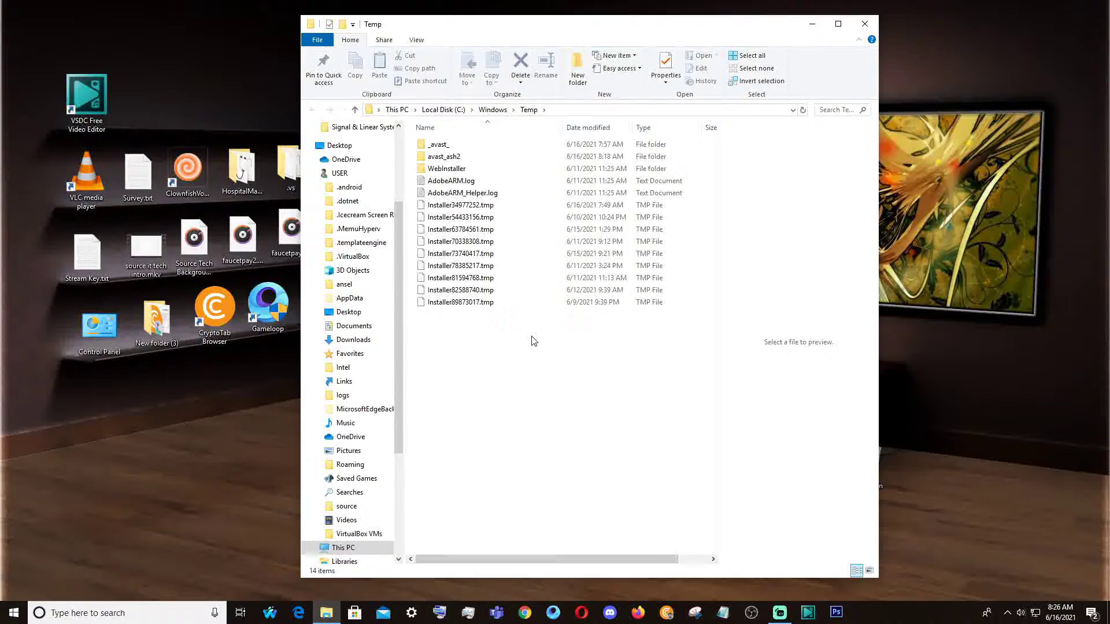
Delete all items in the Windows Temp folder, skipping those in use and continuing with administrator permission for all current items, and refresh the folder
{"action": "key", "text": "ctrl+a"}
{"action": "key", "text": "Delete"}
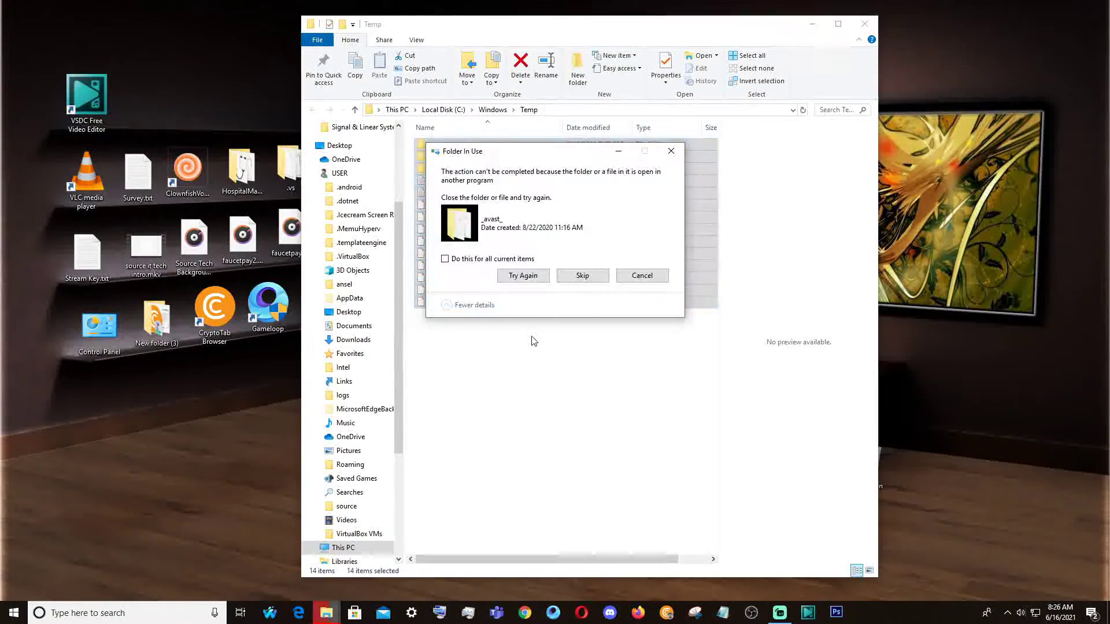
{"action": "left_click", "coordinate": [582, 276]}
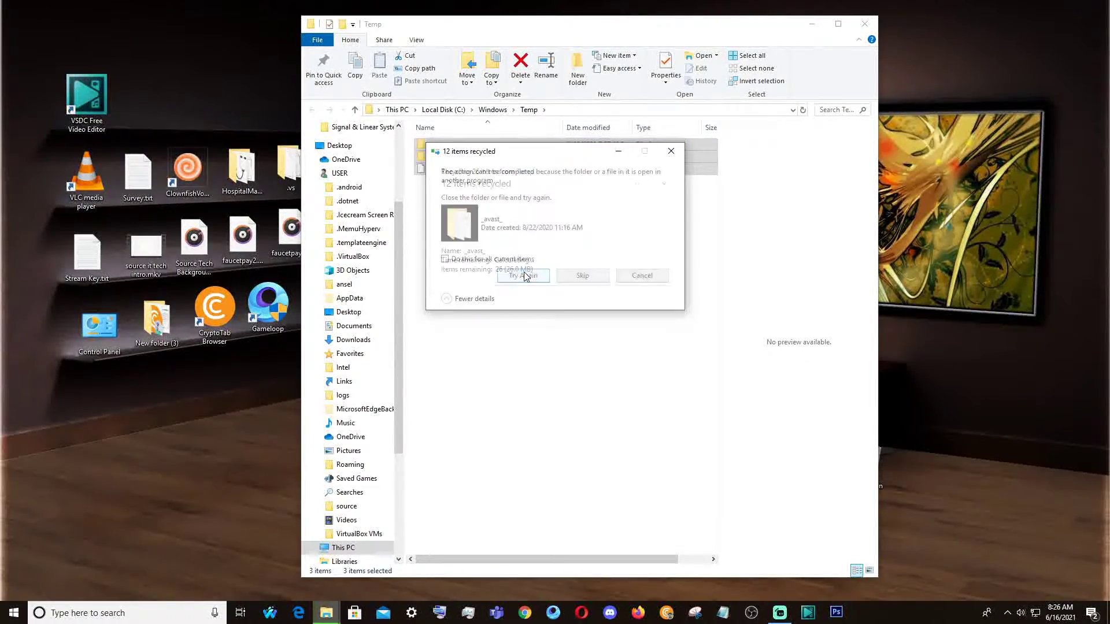
{"action": "left_click", "coordinate": [575, 277]}
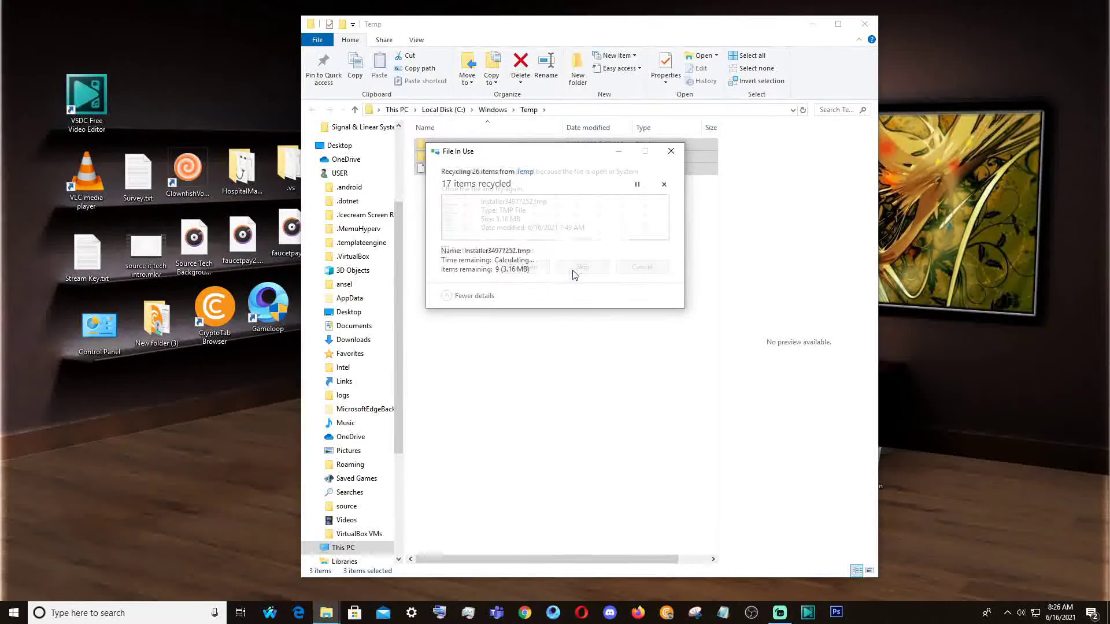
{"action": "left_click", "coordinate": [585, 268]}
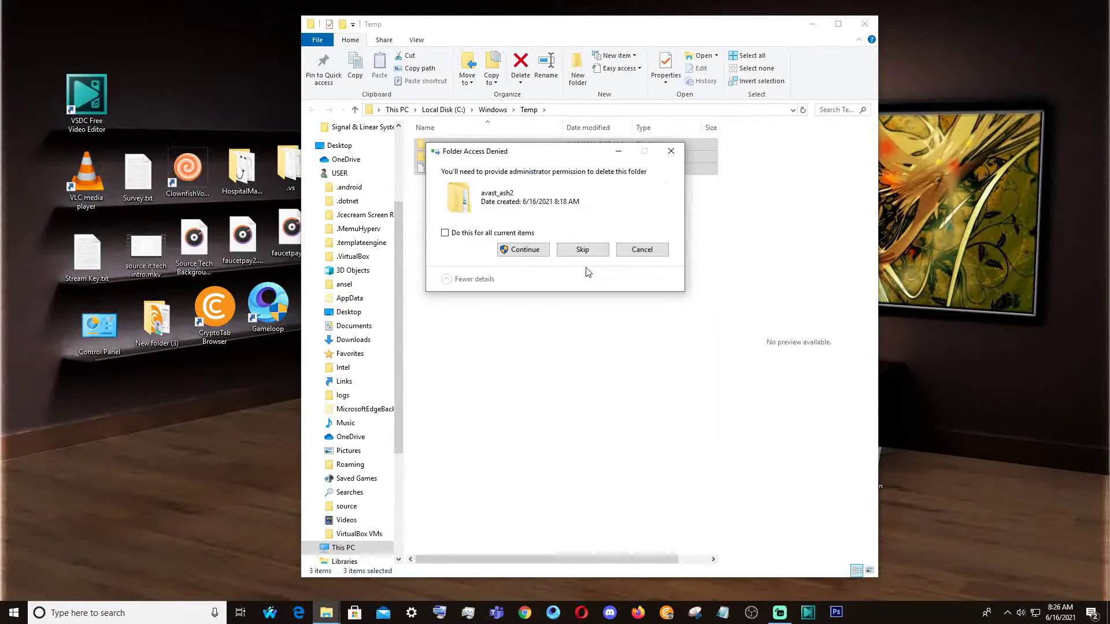
{"action": "left_click", "coordinate": [457, 234]}
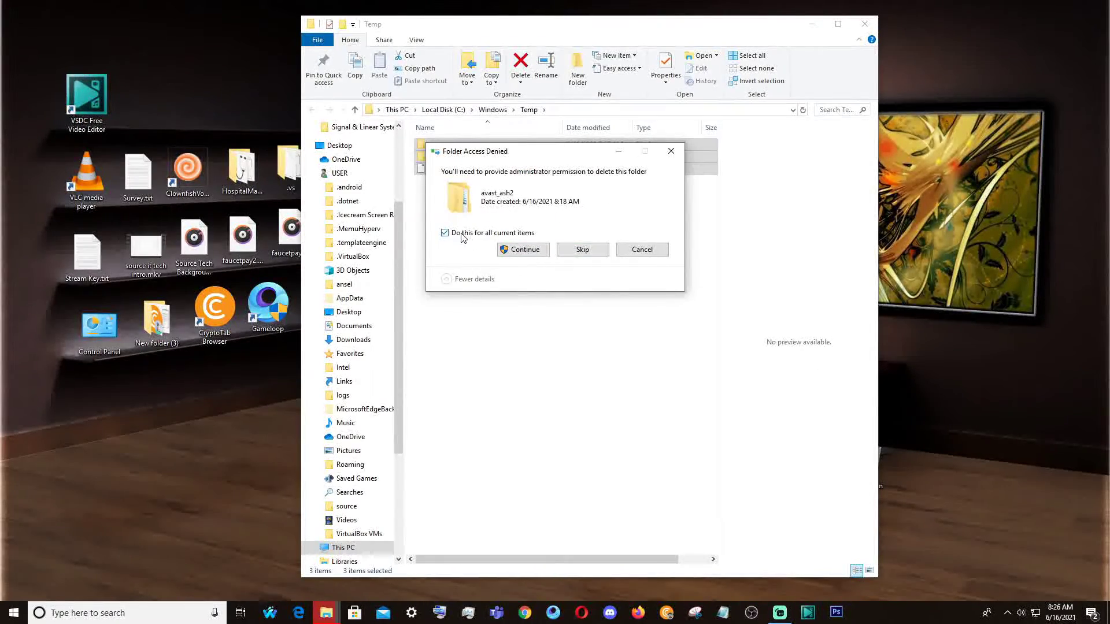
{"action": "left_click", "coordinate": [513, 253]}
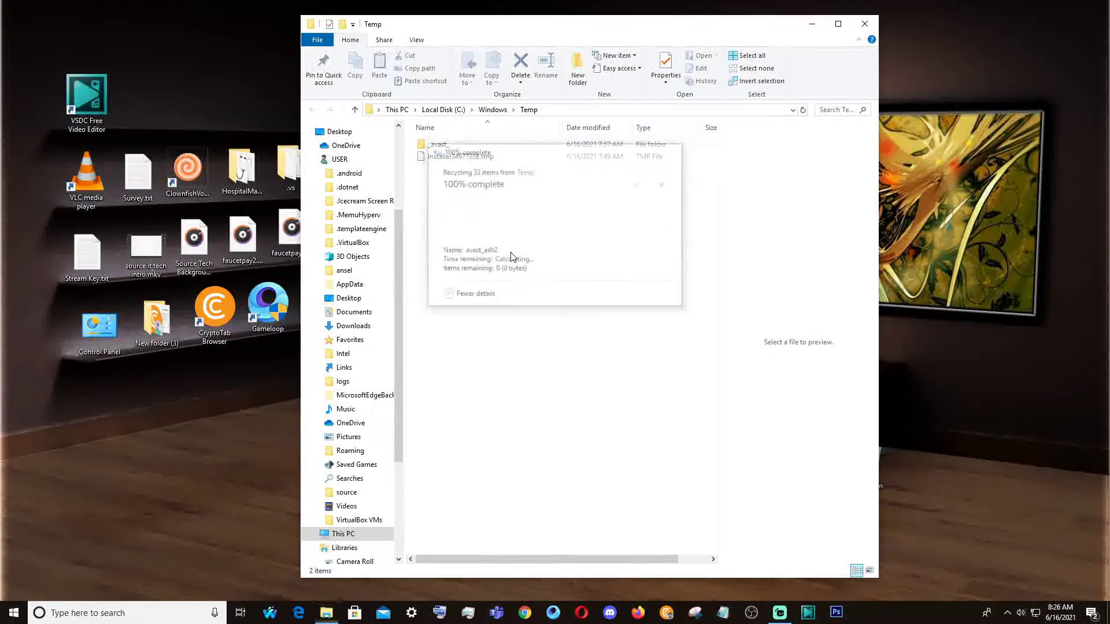
{"action": "right_click", "coordinate": [501, 194]}
{"action": "left_click", "coordinate": [533, 240]}
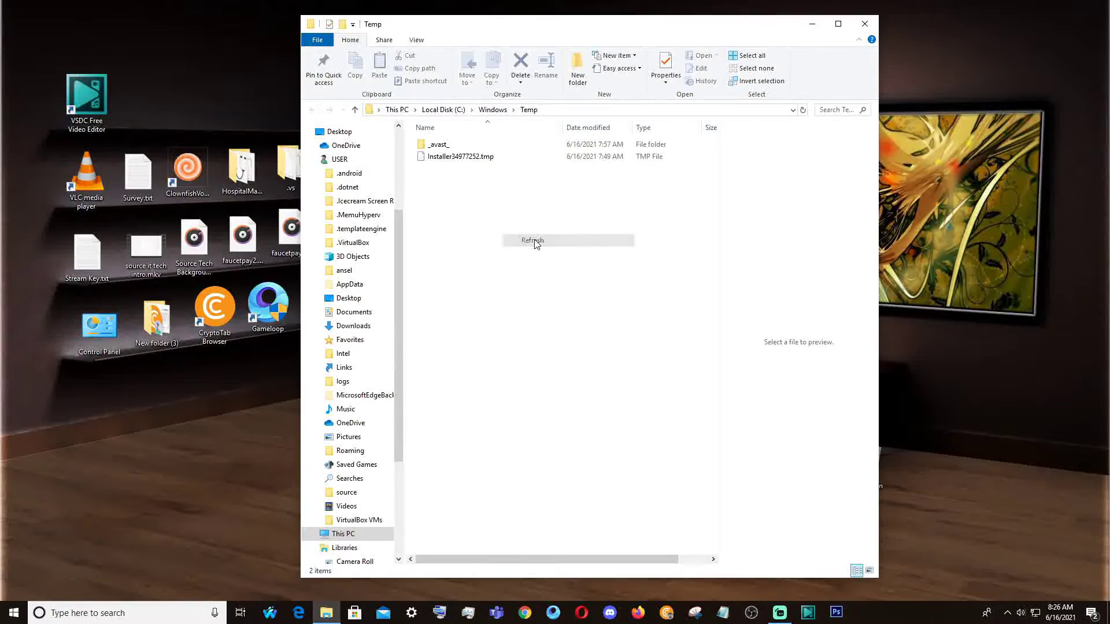
Close the Windows Temp folder window and refresh the desktop
{"action": "left_click", "coordinate": [864, 25]}
{"action": "right_click", "coordinate": [519, 193]}
{"action": "left_click", "coordinate": [558, 234]}
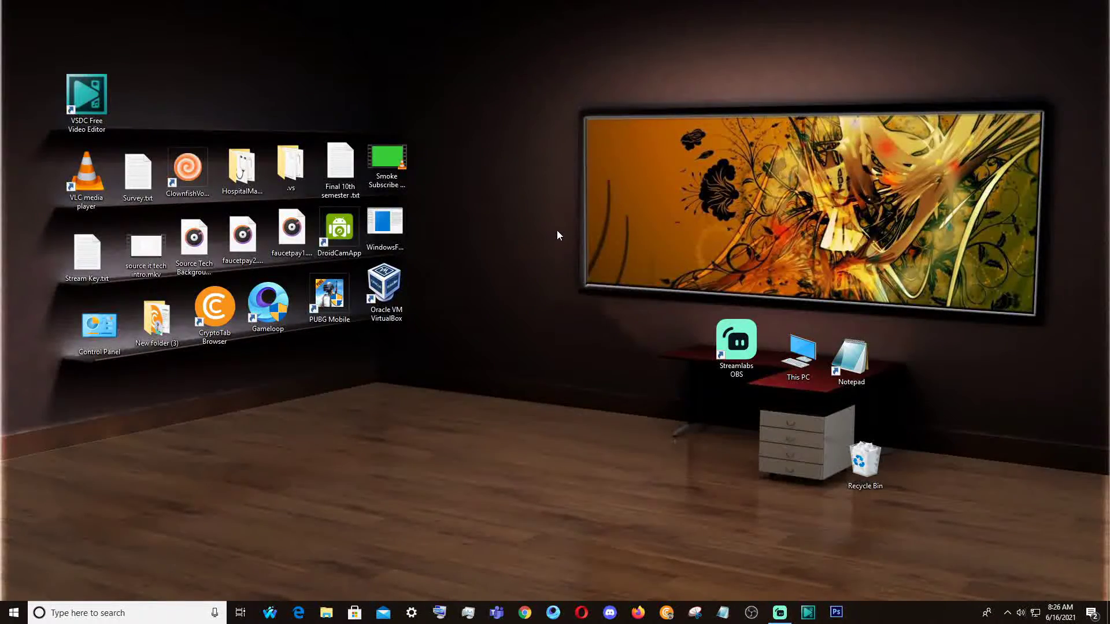
Open the Windows Prefetch folder by running prefetch from the Run dialog and granting permanent access to the folder
{"action": "key", "text": "super+e"}
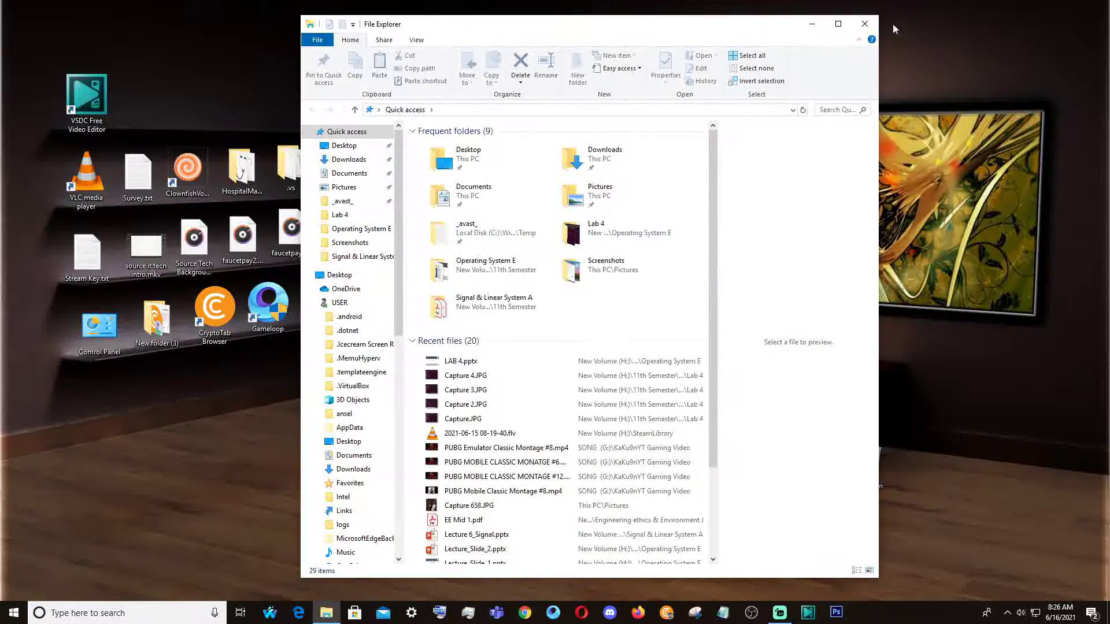
{"action": "left_click", "coordinate": [860, 27]}
{"action": "key", "text": "super+r"}
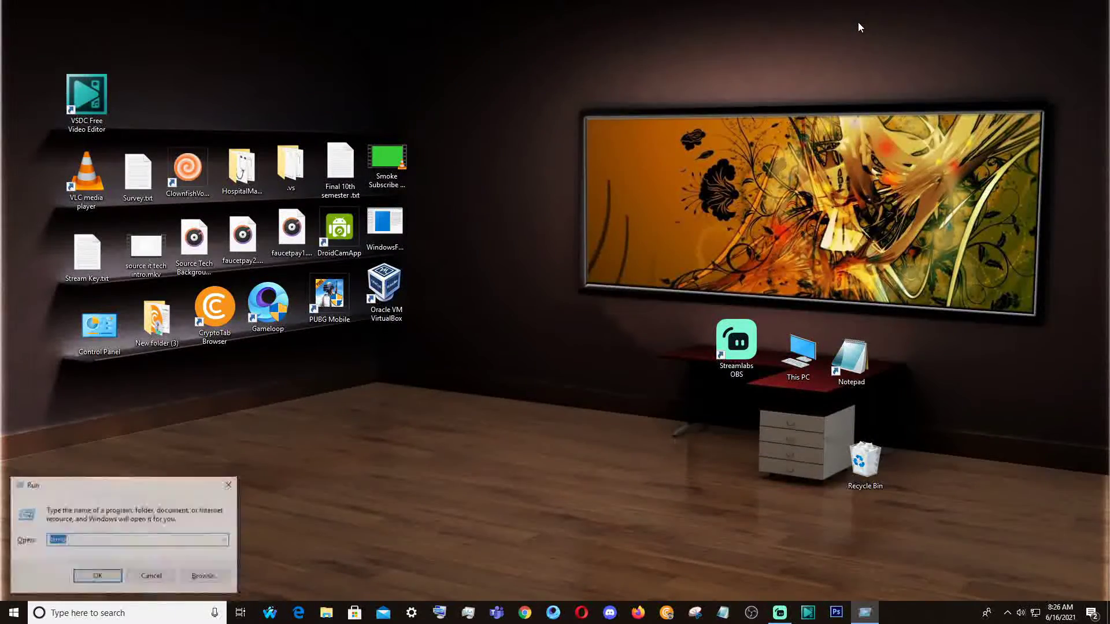
{"action": "left_click", "coordinate": [378, 481]}
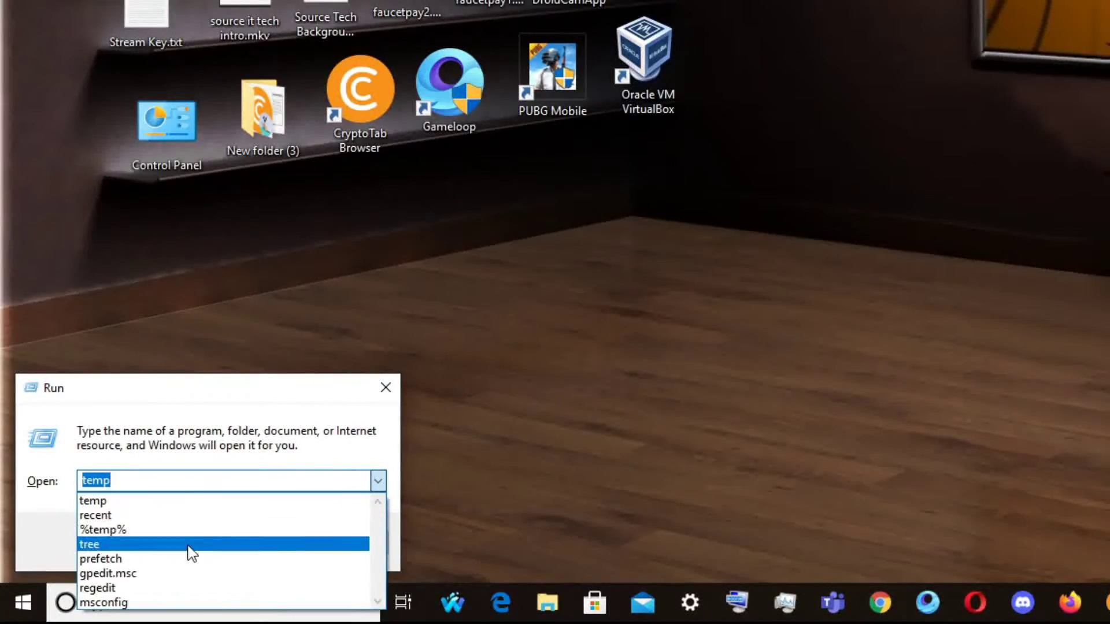
{"action": "left_click", "coordinate": [96, 560]}
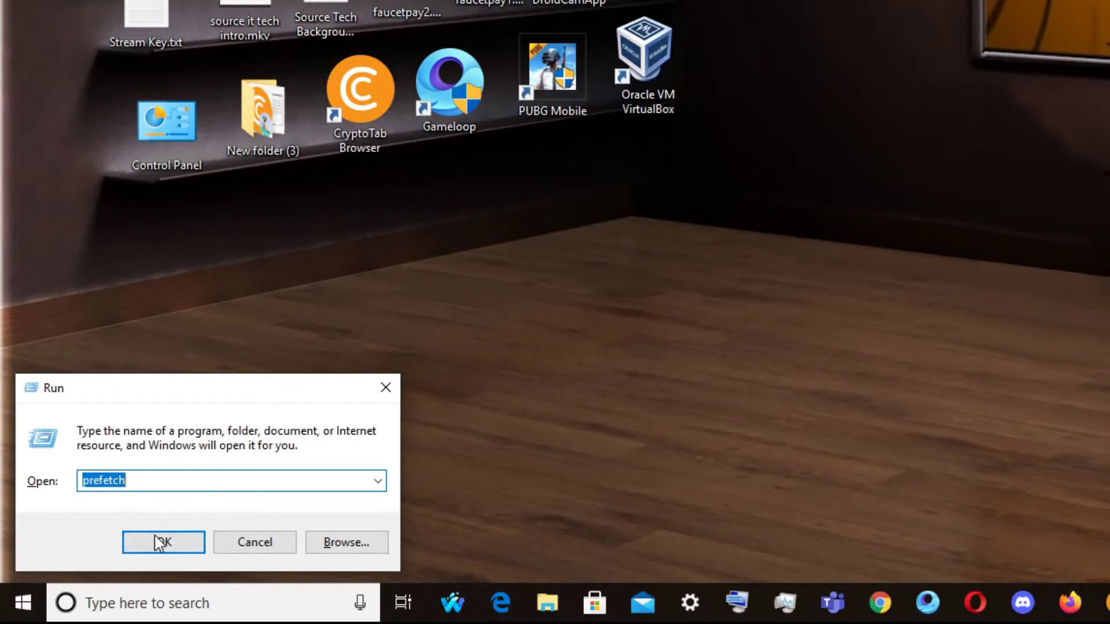
{"action": "left_click_drag", "start_coordinate": [255, 388], "coordinate": [970, 0]}
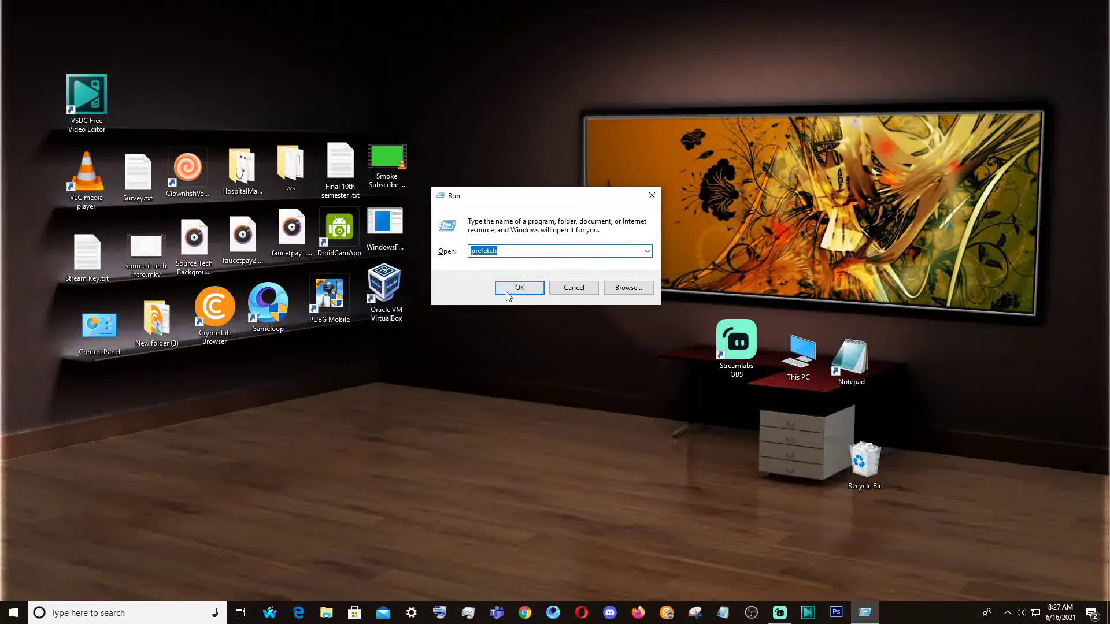
{"action": "left_click", "coordinate": [507, 294]}
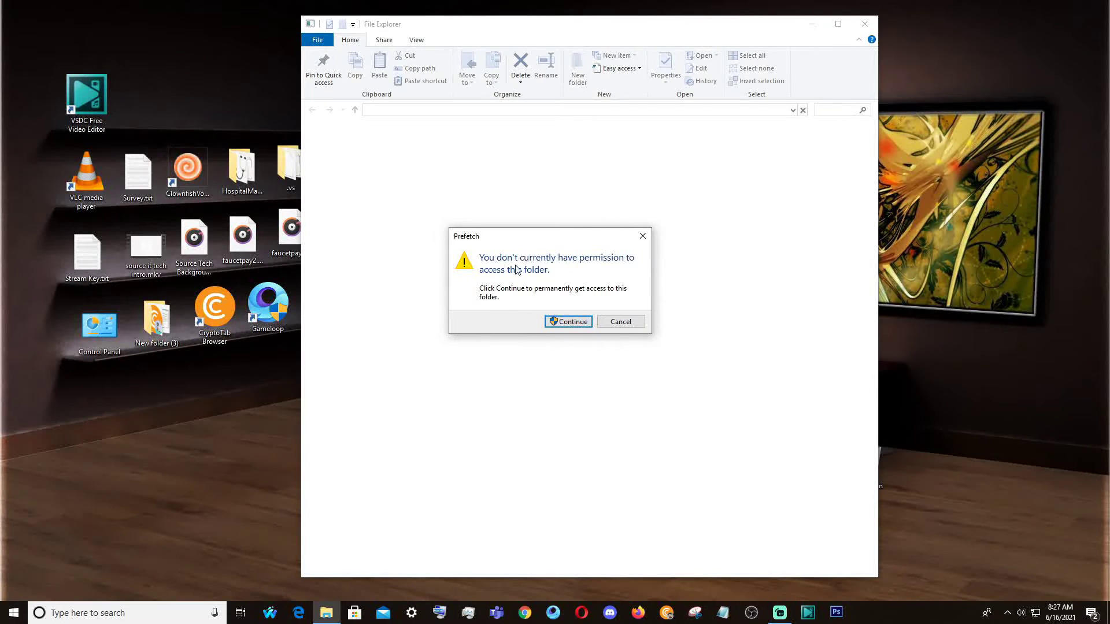
{"action": "left_click", "coordinate": [570, 324]}
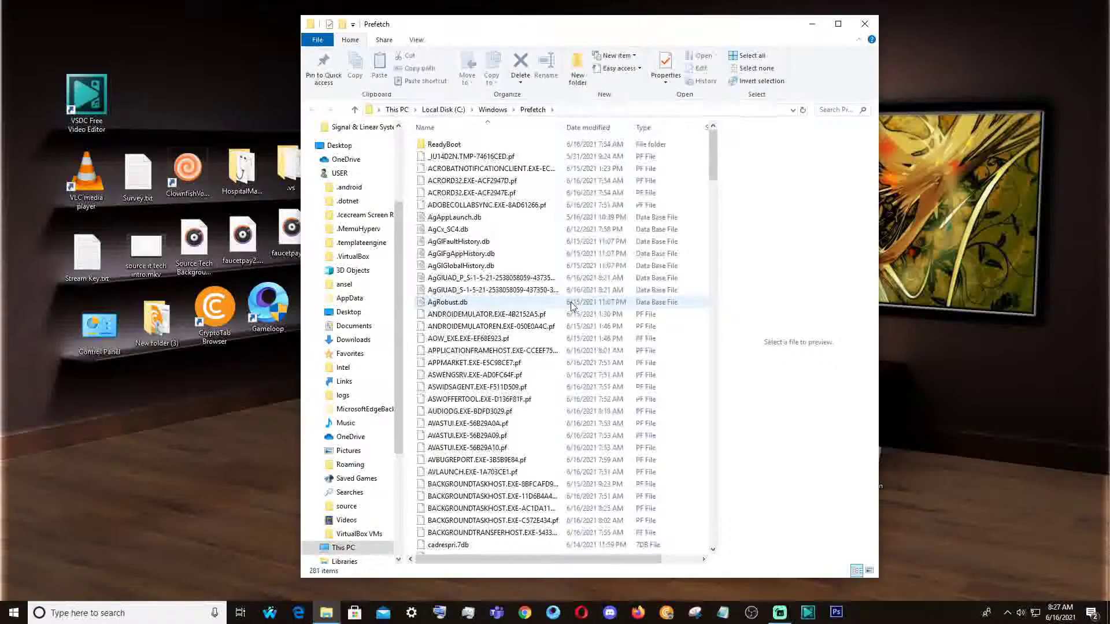
Delete all items in the Windows Prefetch folder
{"action": "key", "text": "ctrl+a"}
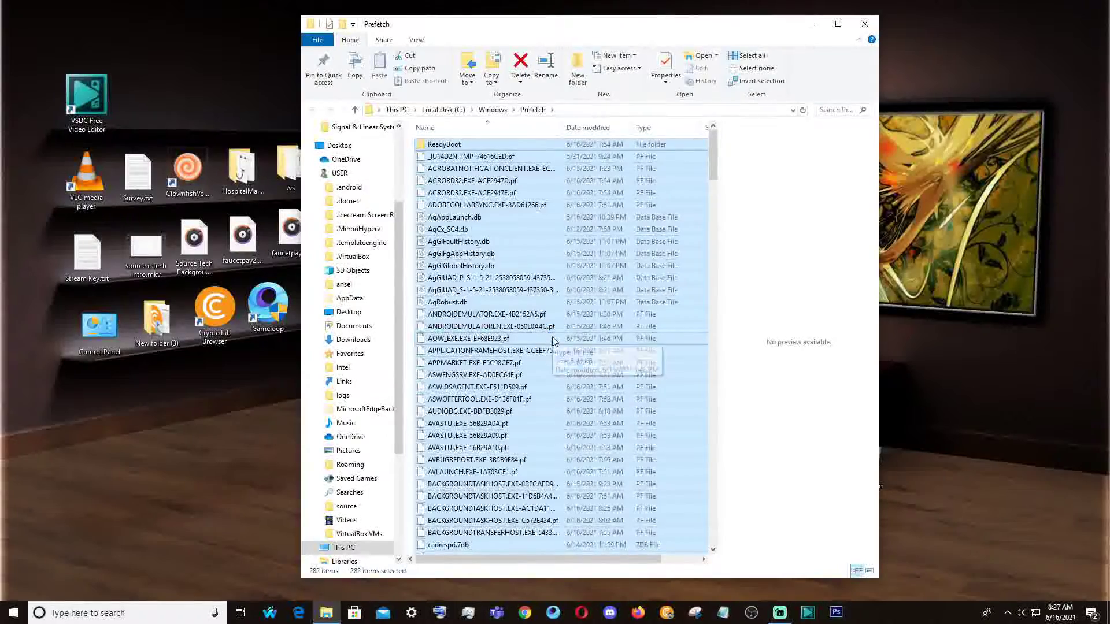
{"action": "key", "text": "Delete"}
{"action": "left_click", "coordinate": [592, 266]}
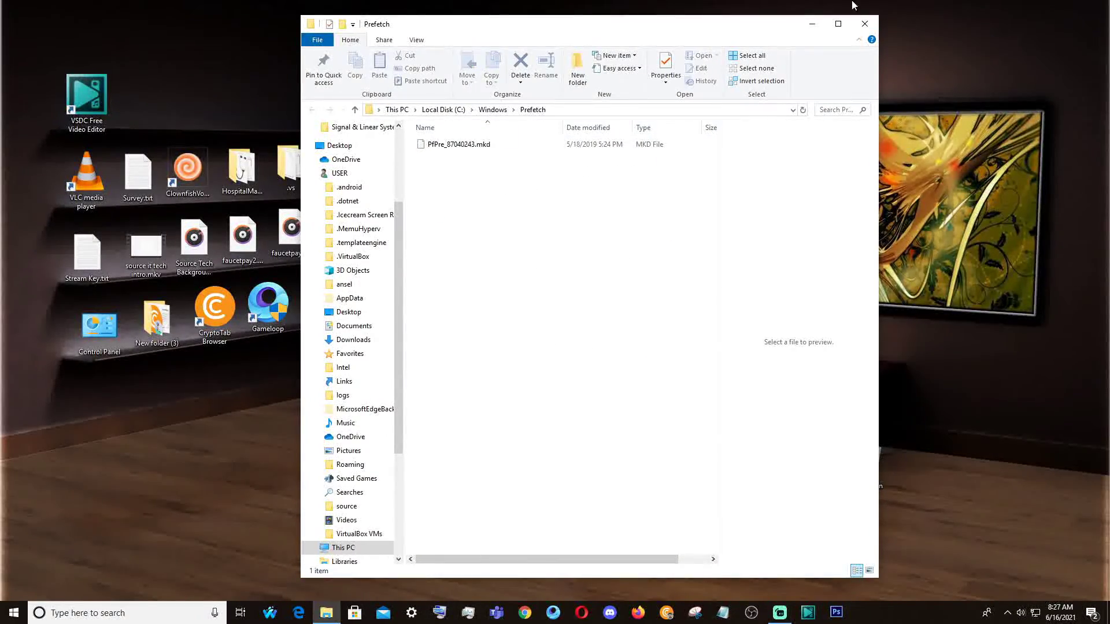
Close the Prefetch folder window and refresh the desktop
{"action": "left_click", "coordinate": [864, 24]}
{"action": "right_click", "coordinate": [509, 245]}
{"action": "left_click", "coordinate": [523, 280]}
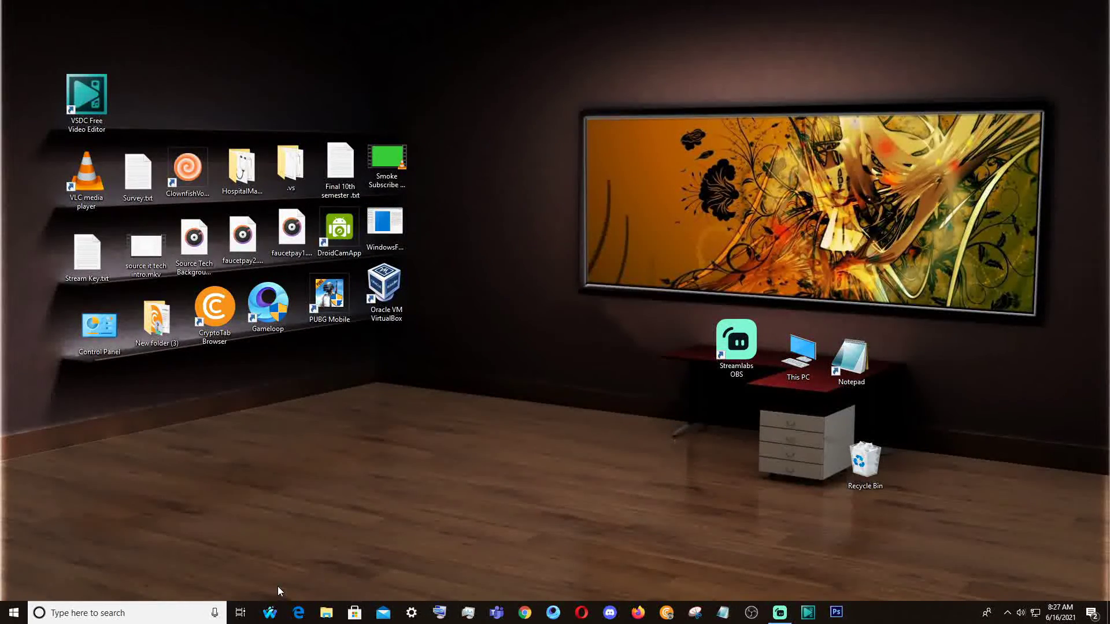
Run the tree command from the Run dialog
{"action": "key", "text": "super+r"}
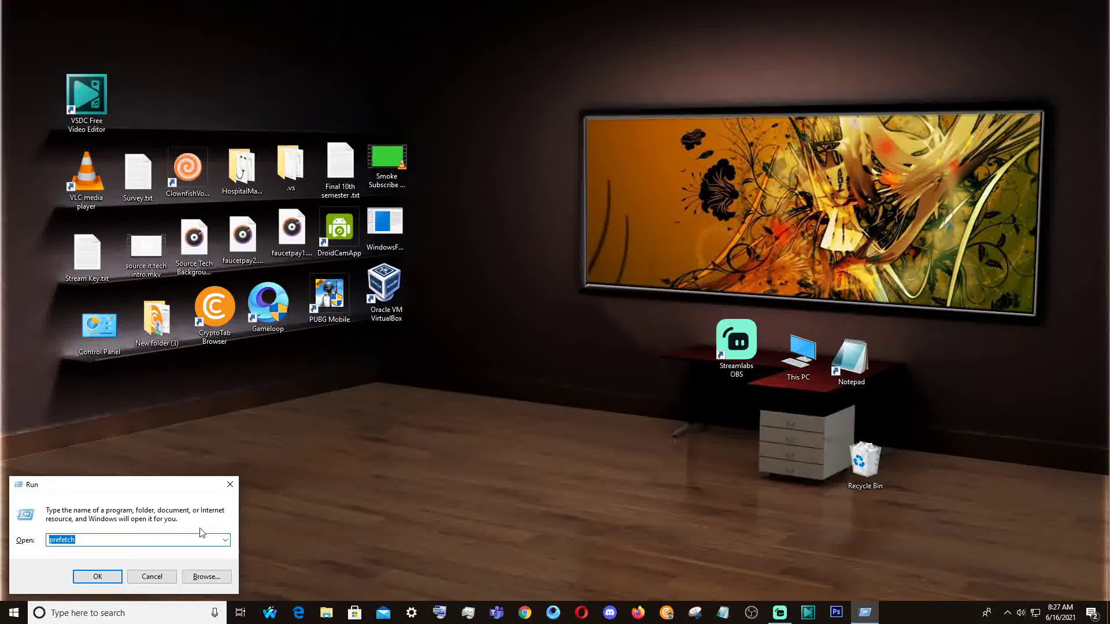
{"action": "left_click_drag", "start_coordinate": [193, 492], "coordinate": [623, 293]}
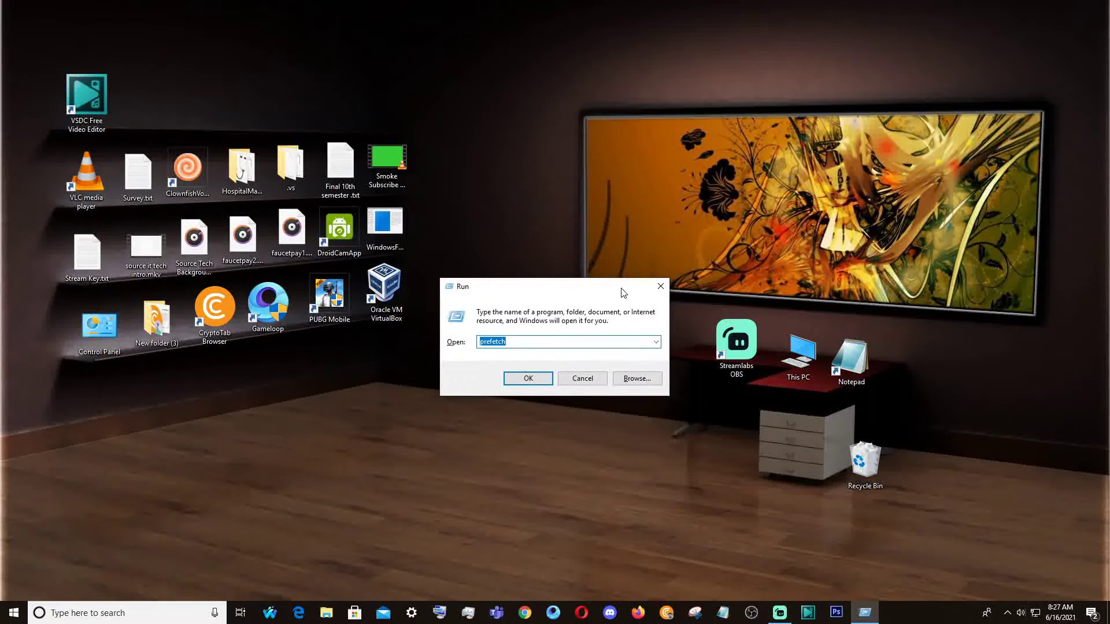
{"action": "left_click", "coordinate": [657, 342]}
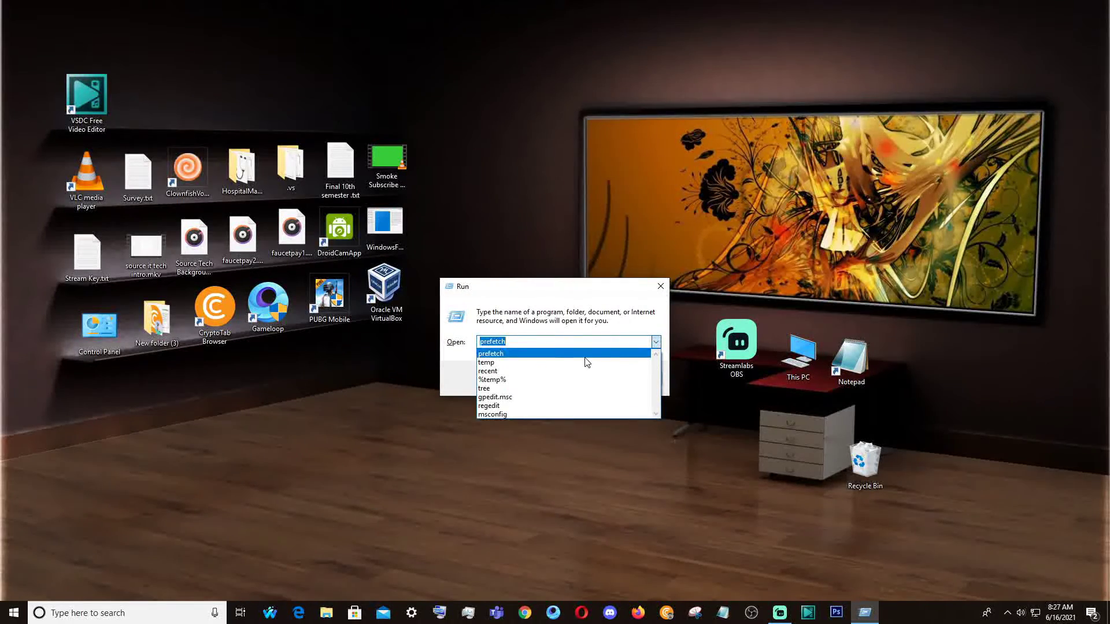
{"action": "left_click", "coordinate": [492, 389]}
{"action": "left_click", "coordinate": [528, 379]}
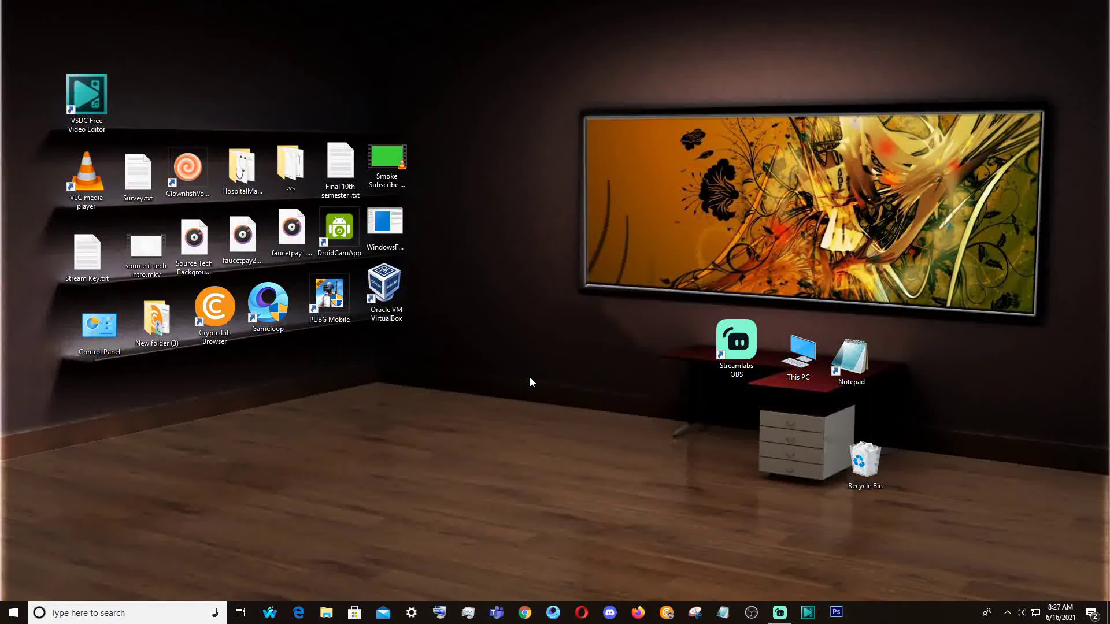
{"action": "key", "text": "super+r"}
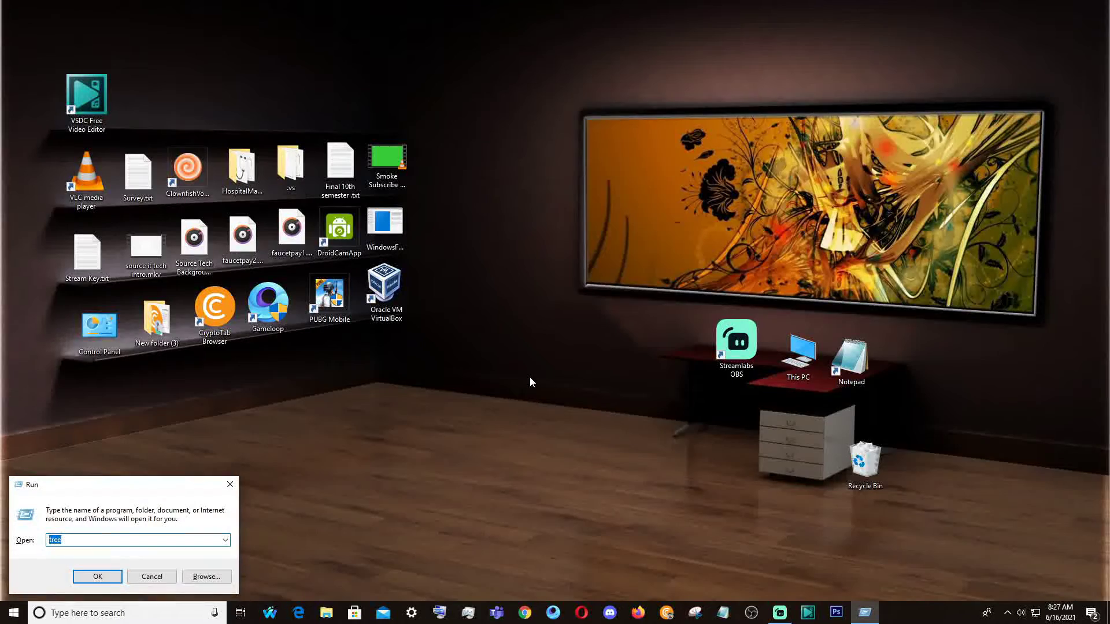
{"action": "key", "text": "Escape"}
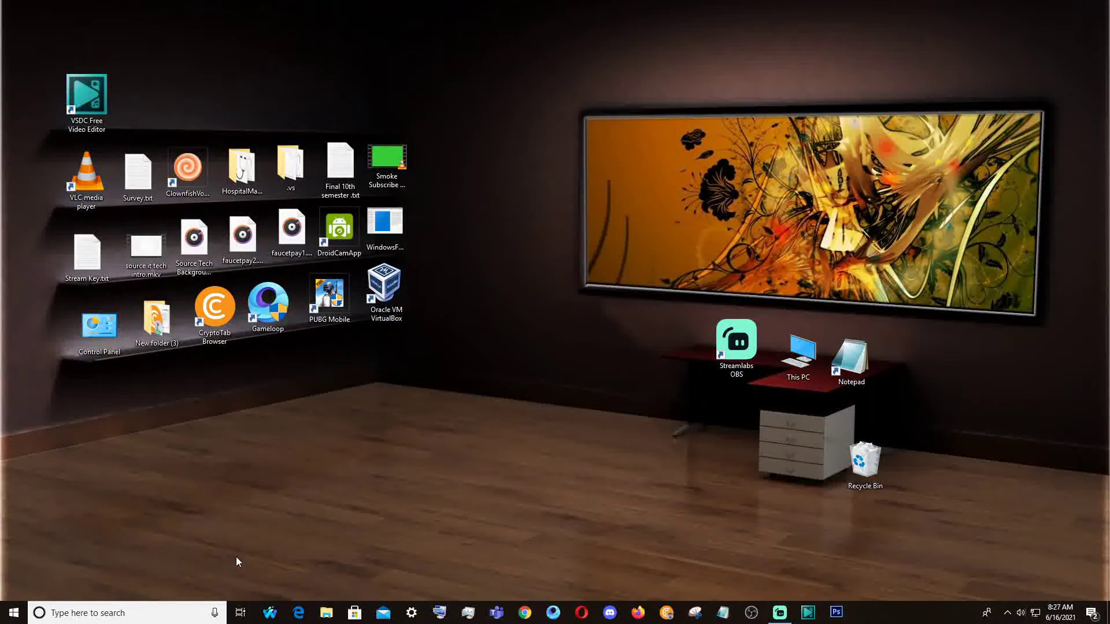
{"action": "key", "text": "super+r"}
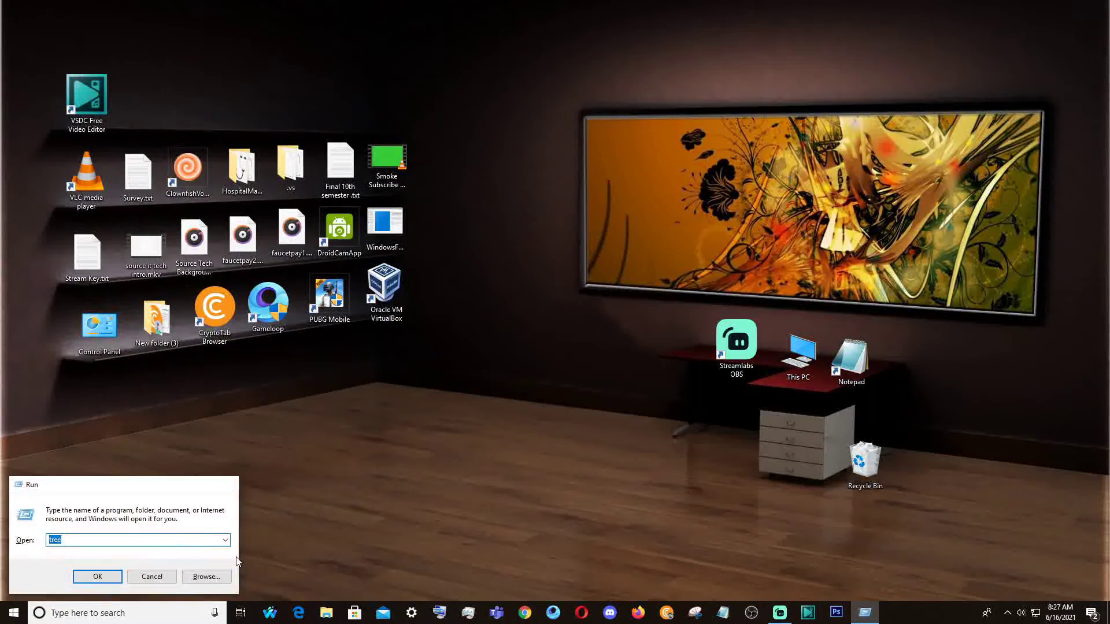
{"action": "key", "text": "Escape"}
Refresh the desktop several times in a row
{"action": "right_click", "coordinate": [492, 358]}
{"action": "left_click", "coordinate": [538, 396]}
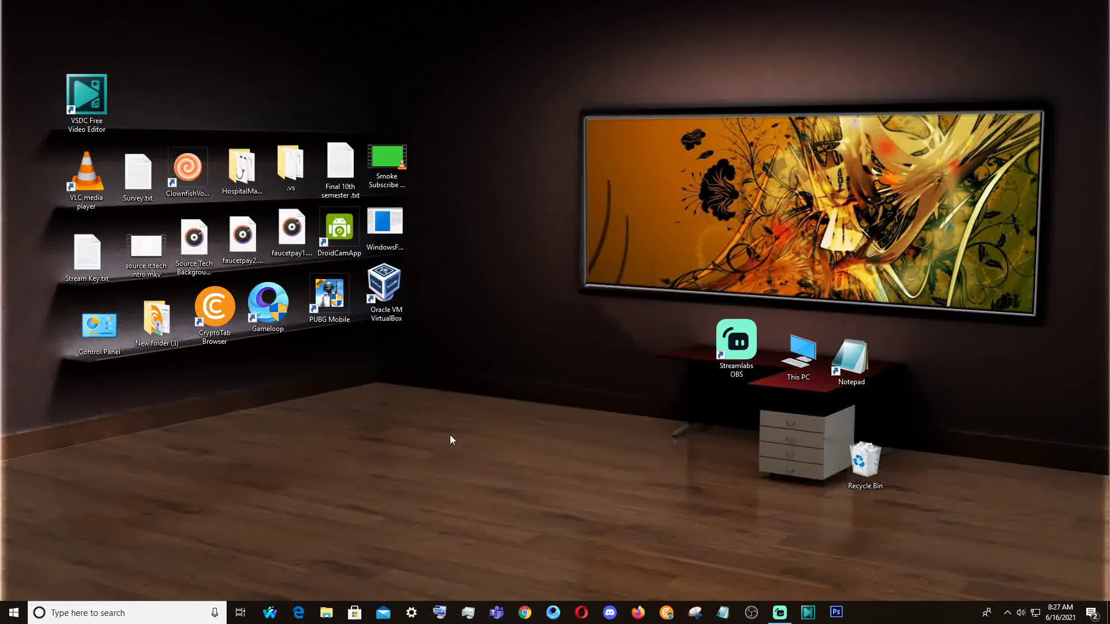
{"action": "right_click", "coordinate": [505, 275]}
{"action": "left_click", "coordinate": [546, 311]}
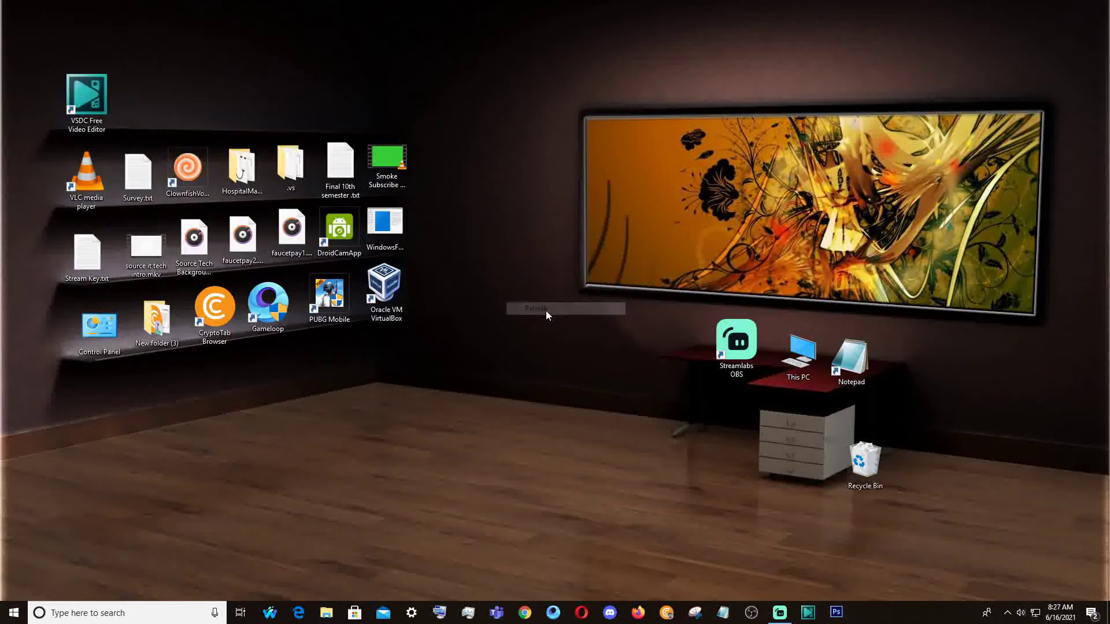
{"action": "right_click", "coordinate": [465, 286]}
{"action": "left_click", "coordinate": [517, 327]}
{"action": "right_click", "coordinate": [471, 275]}
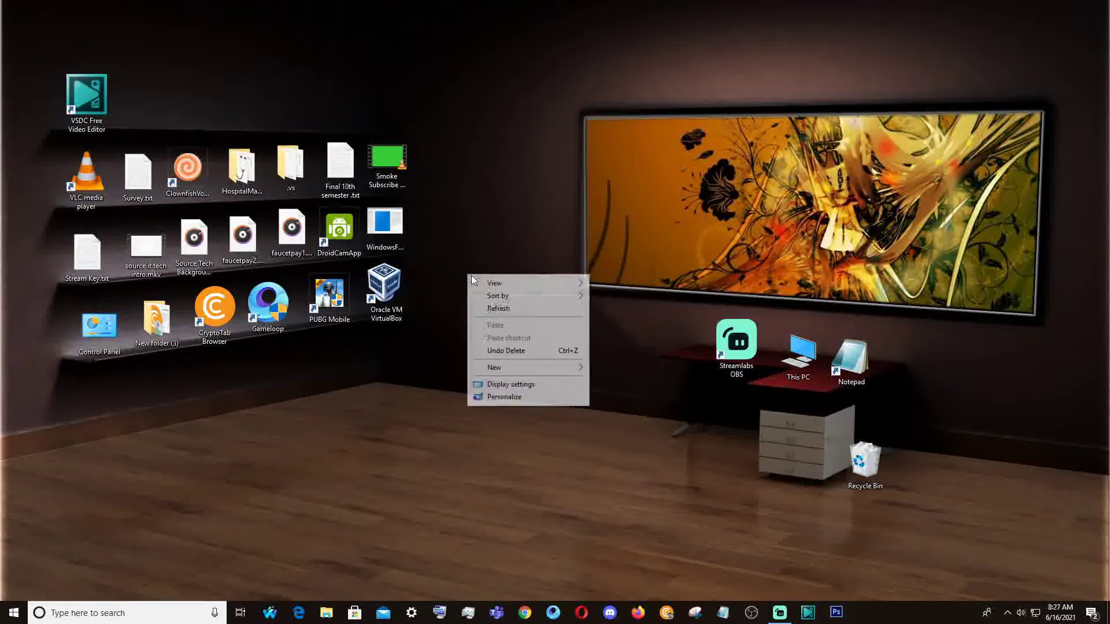
{"action": "left_click", "coordinate": [525, 310]}
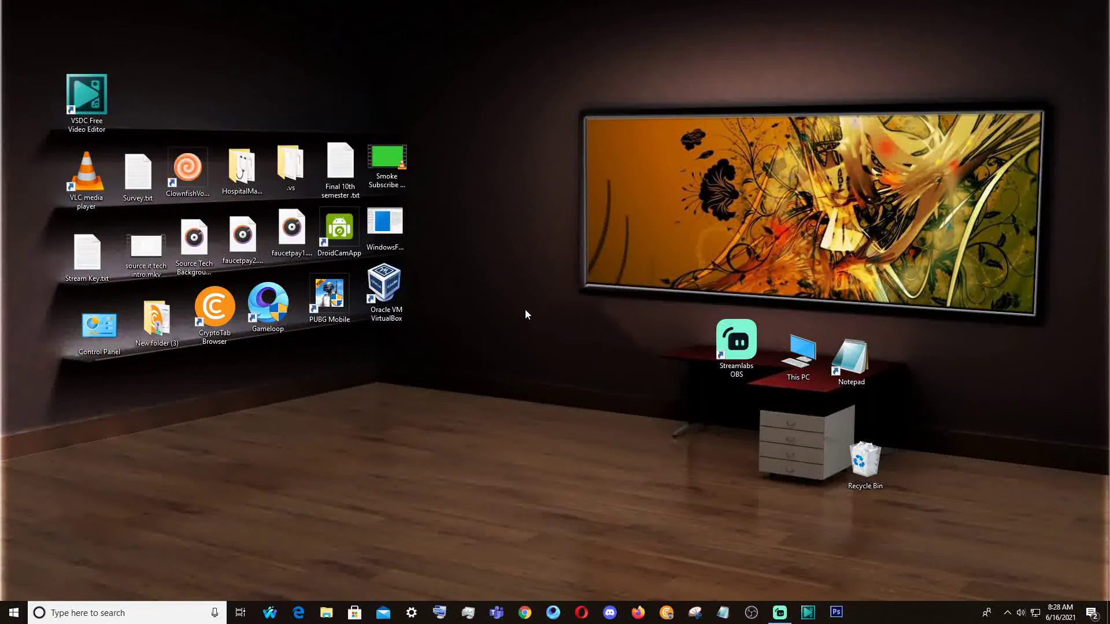
{"action": "right_click", "coordinate": [466, 268]}
{"action": "left_click", "coordinate": [515, 300]}
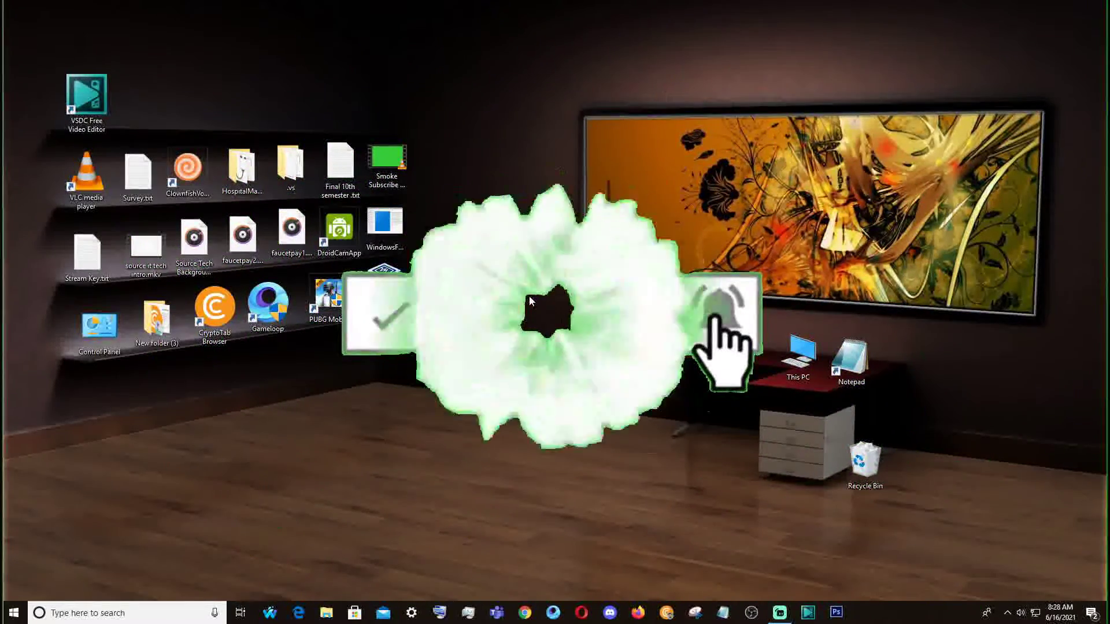
{"action": "right_click", "coordinate": [467, 303]}
{"action": "left_click", "coordinate": [502, 332]}
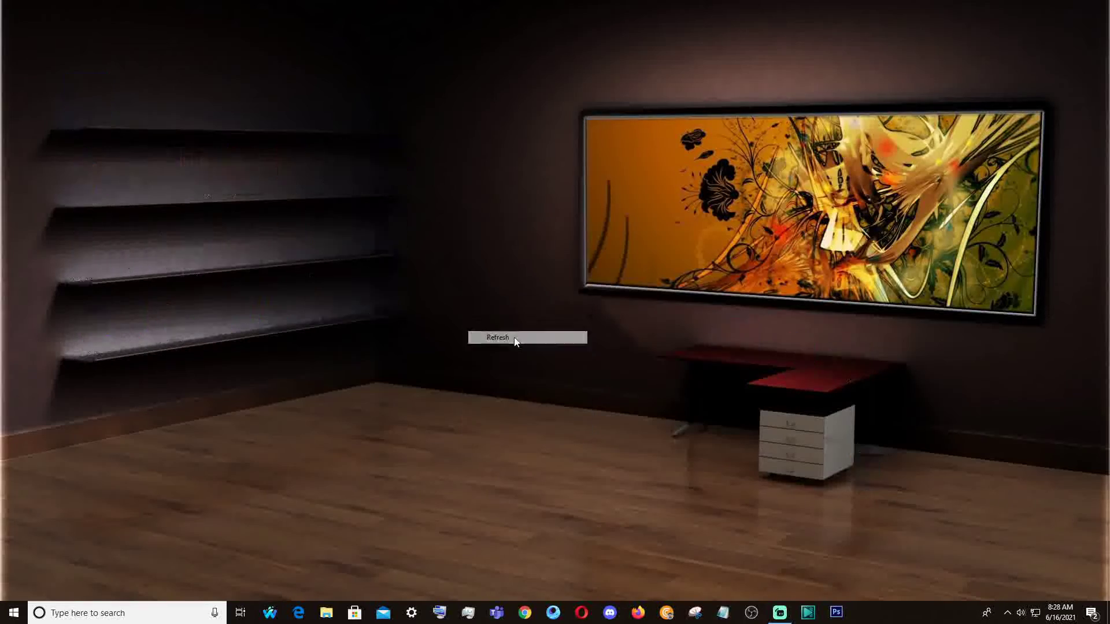
{"action": "right_click", "coordinate": [446, 294]}
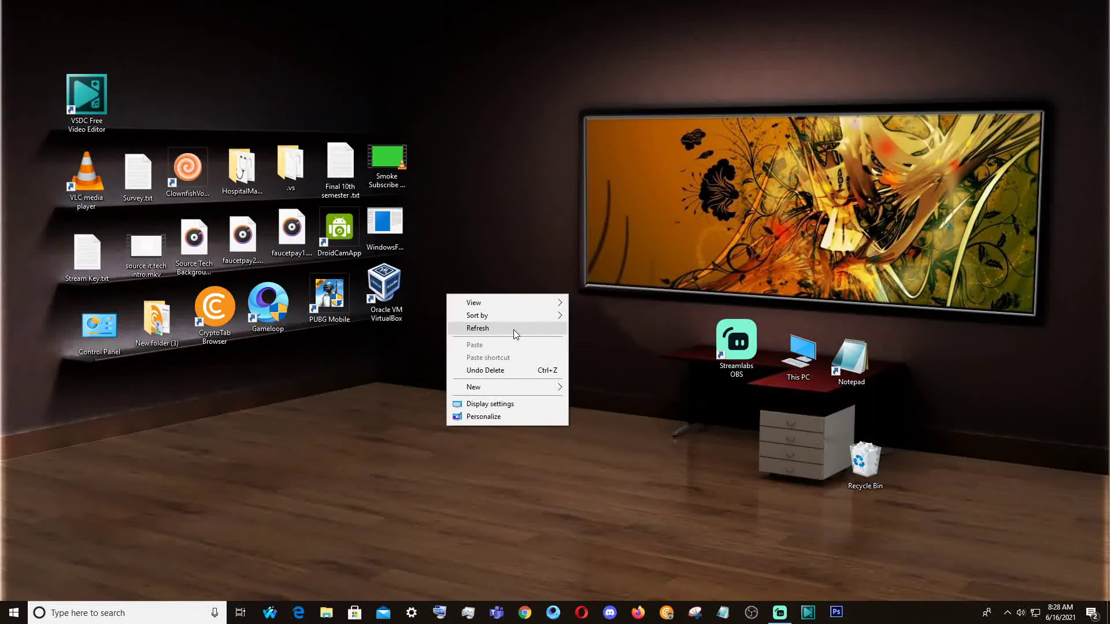
{"action": "left_click", "coordinate": [514, 330]}
{"action": "right_click", "coordinate": [462, 288]}
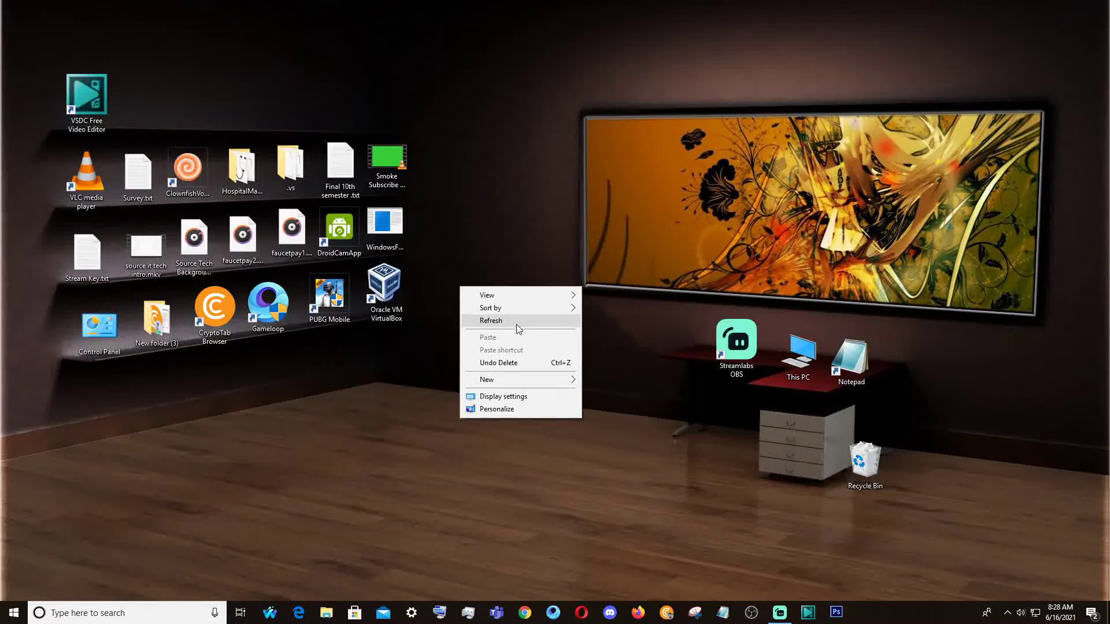
{"action": "left_click", "coordinate": [515, 325]}
{"action": "right_click", "coordinate": [456, 296]}
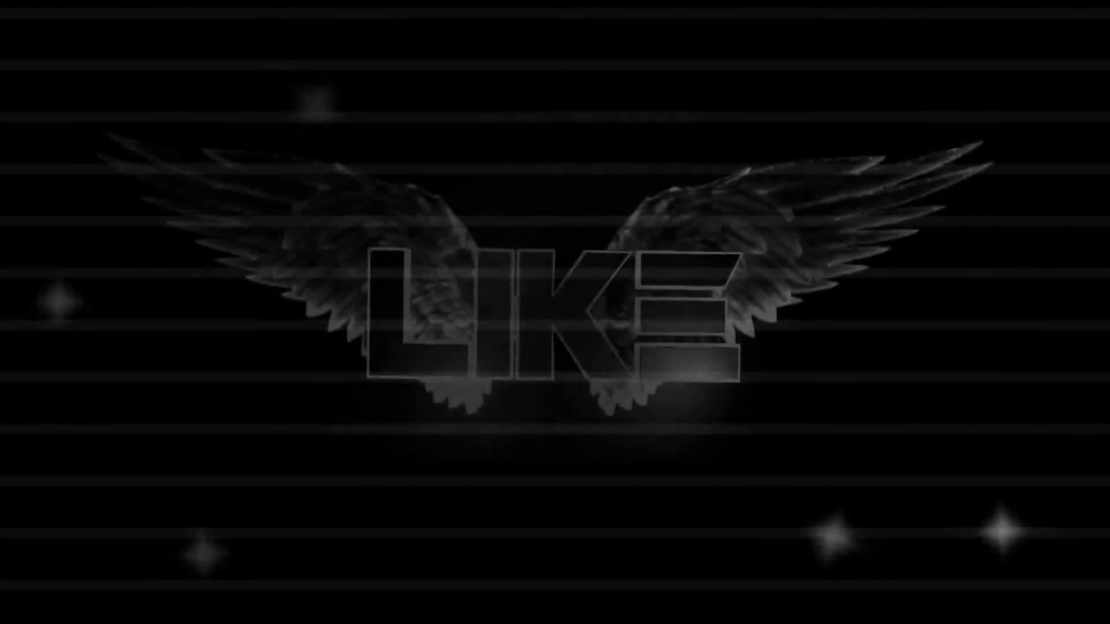